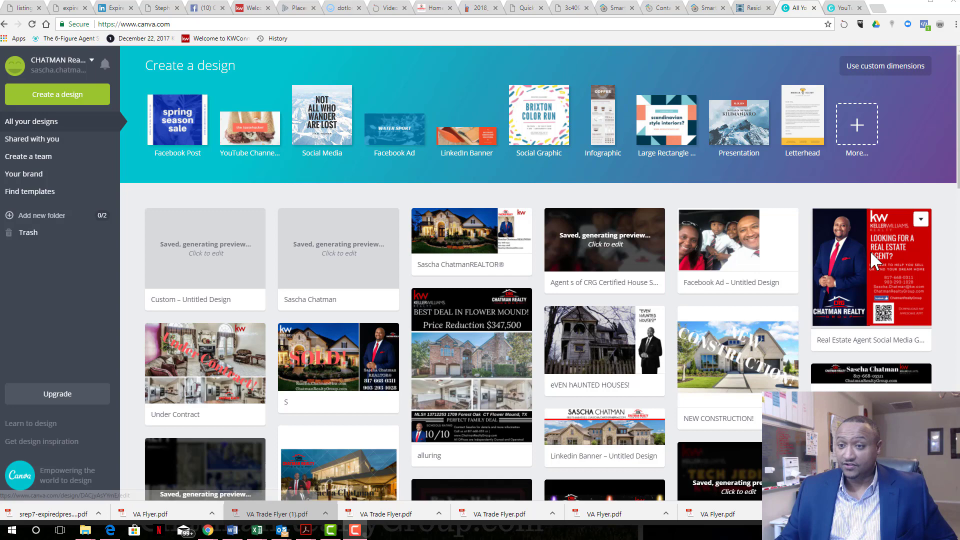
scroll(455, 228, "down", 4)
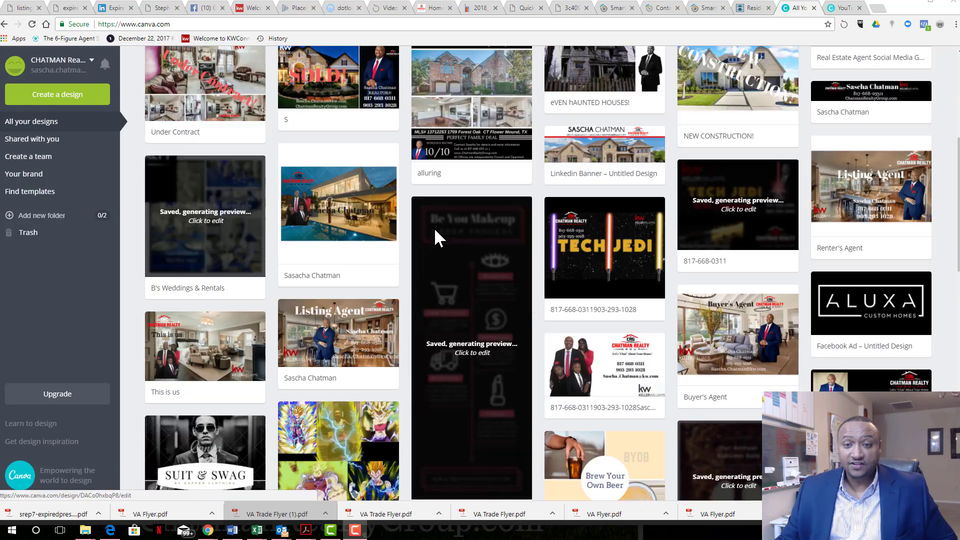
scroll(525, 233, "down", 1)
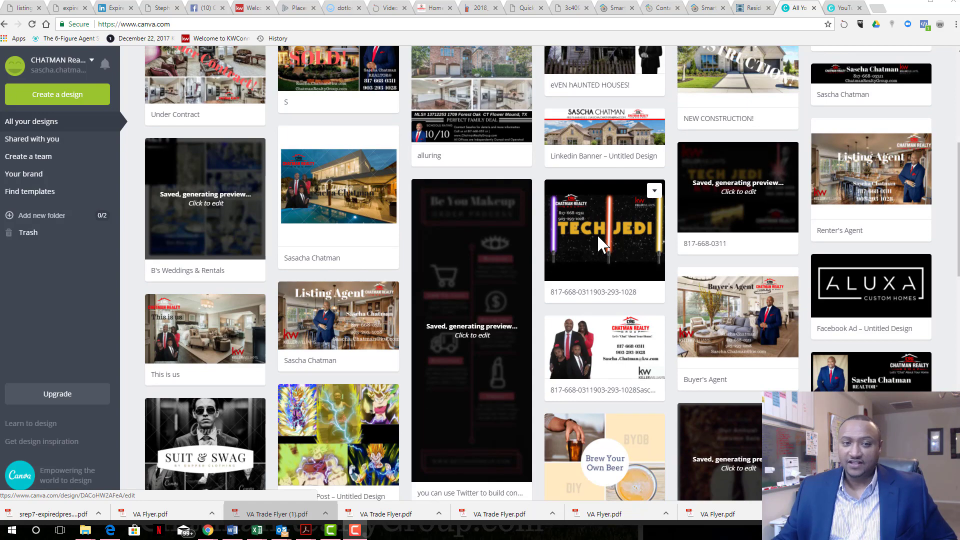
scroll(506, 261, "up", 5)
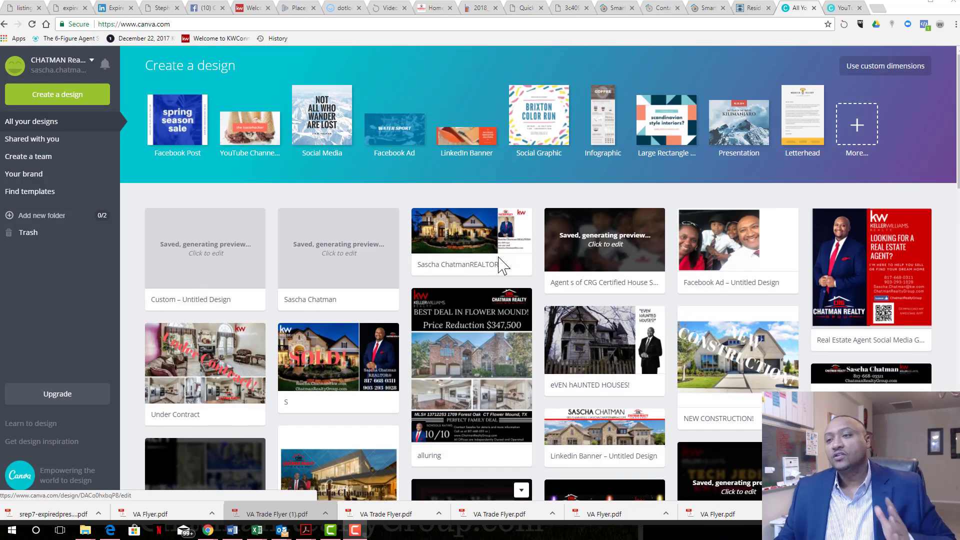
mouse_move(338, 248)
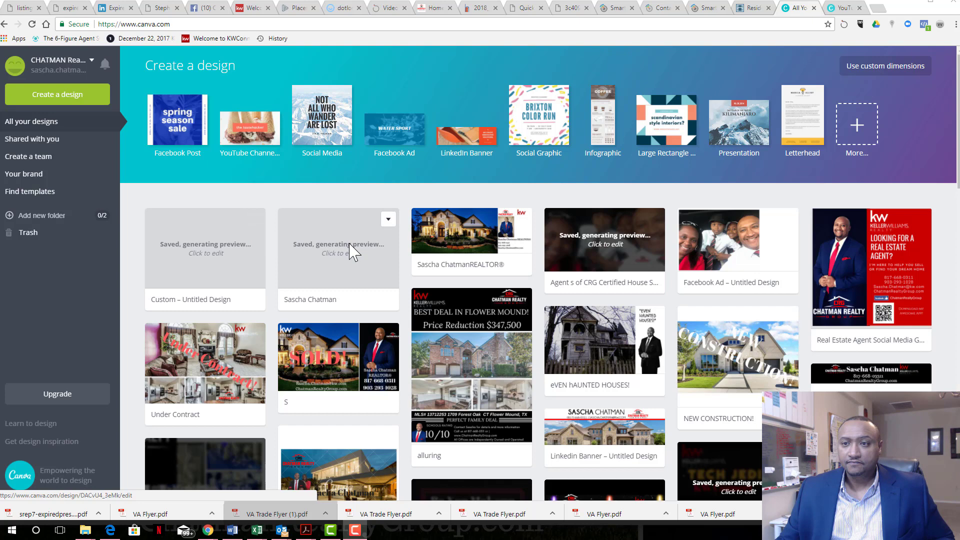
Start a YouTube Channel Art design and close the duplicate design tab.
left_click(249, 131)
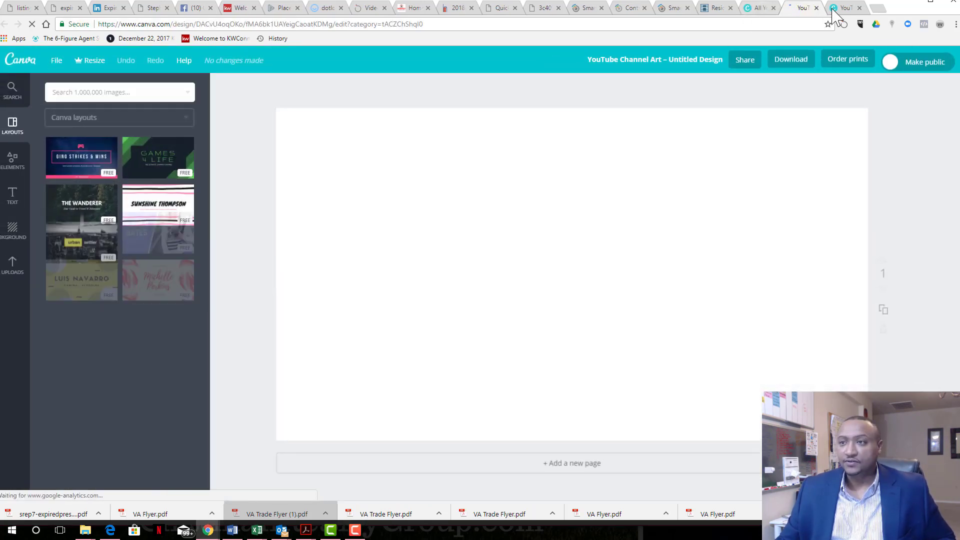
left_click(838, 8)
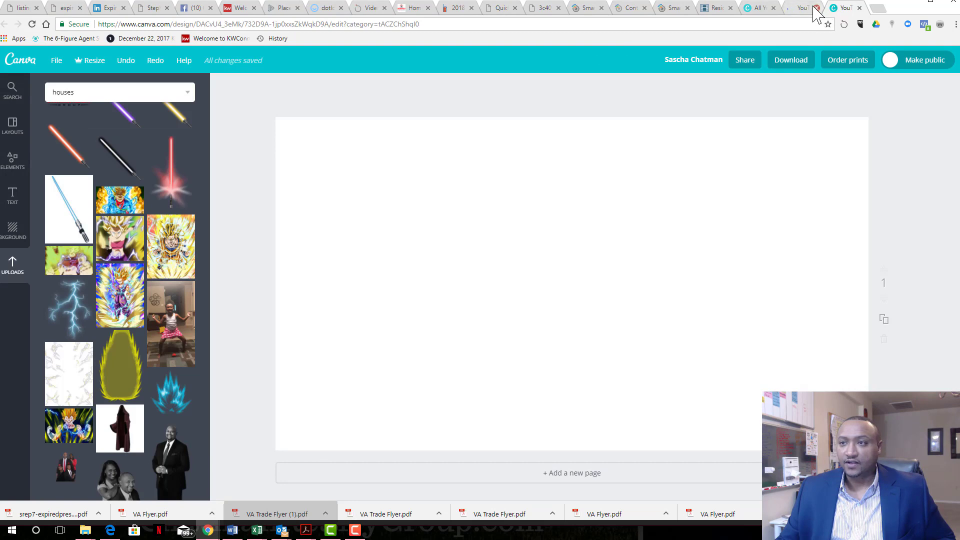
left_click(816, 8)
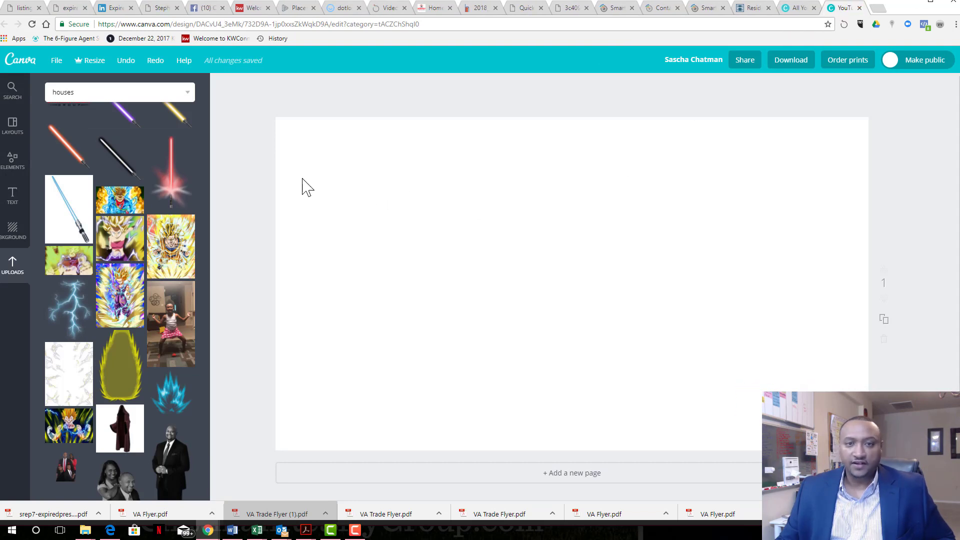
scroll(122, 186, "down", 5)
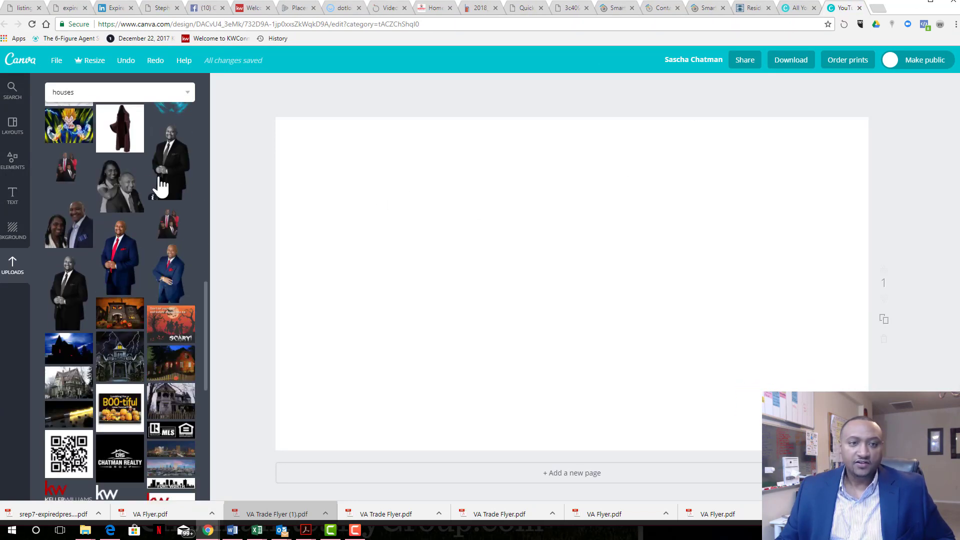
scroll(122, 186, "up", 3)
scroll(122, 186, "up", 5)
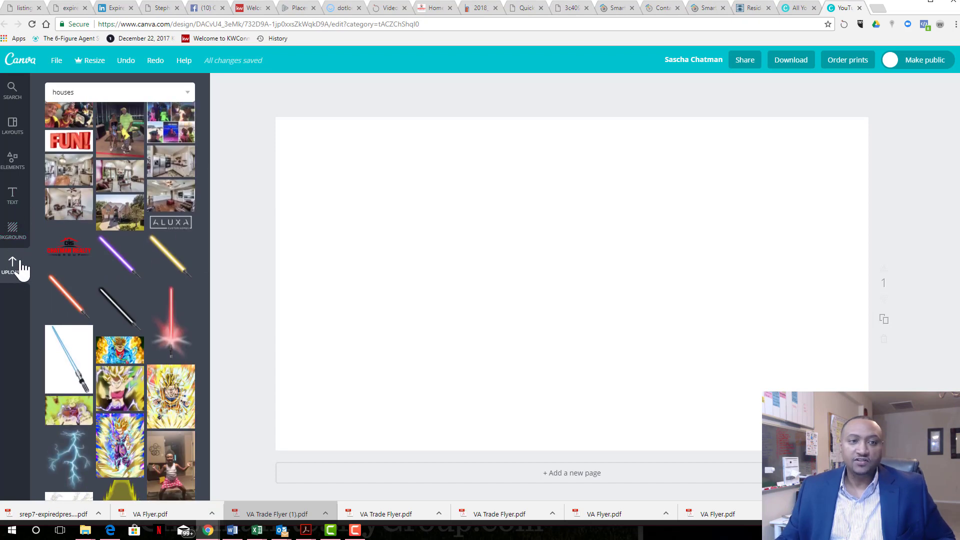
scroll(85, 210, "up", 5)
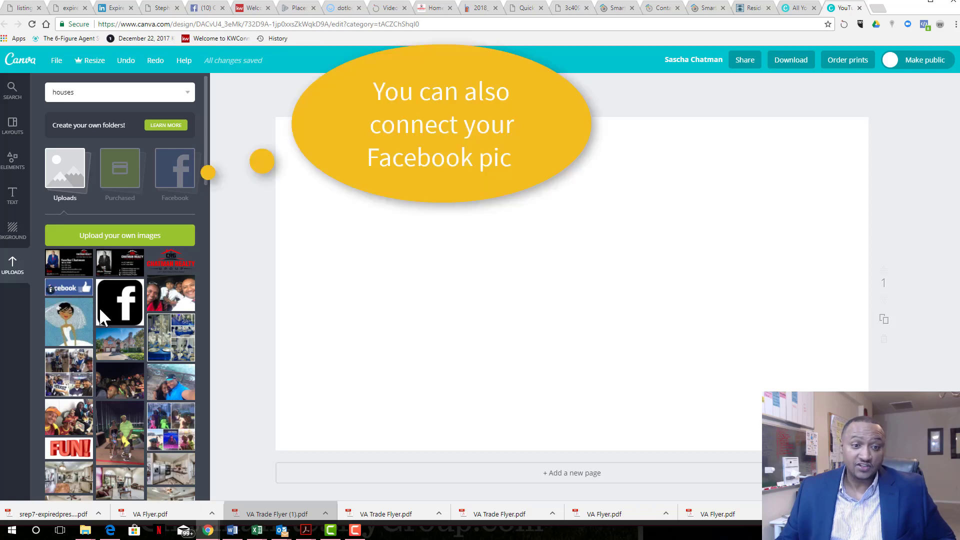
scroll(152, 313, "down", 3)
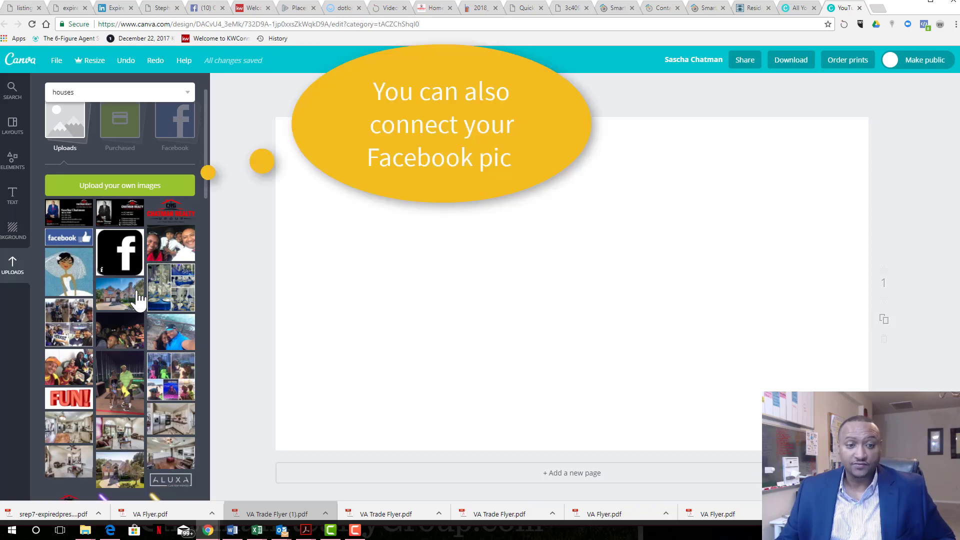
scroll(139, 306, "down", 3)
scroll(139, 306, "down", 3)
scroll(136, 297, "down", 3)
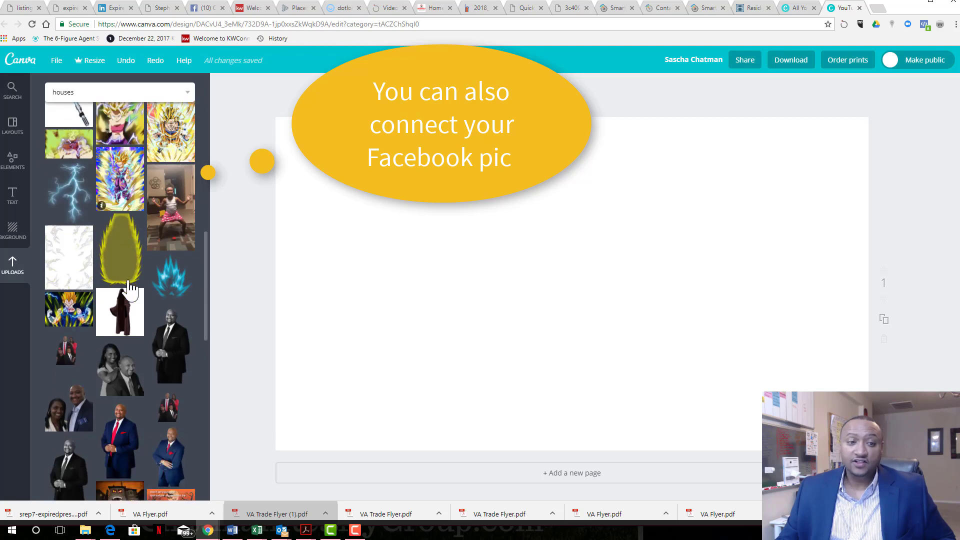
scroll(131, 289, "down", 3)
scroll(132, 289, "down", 1)
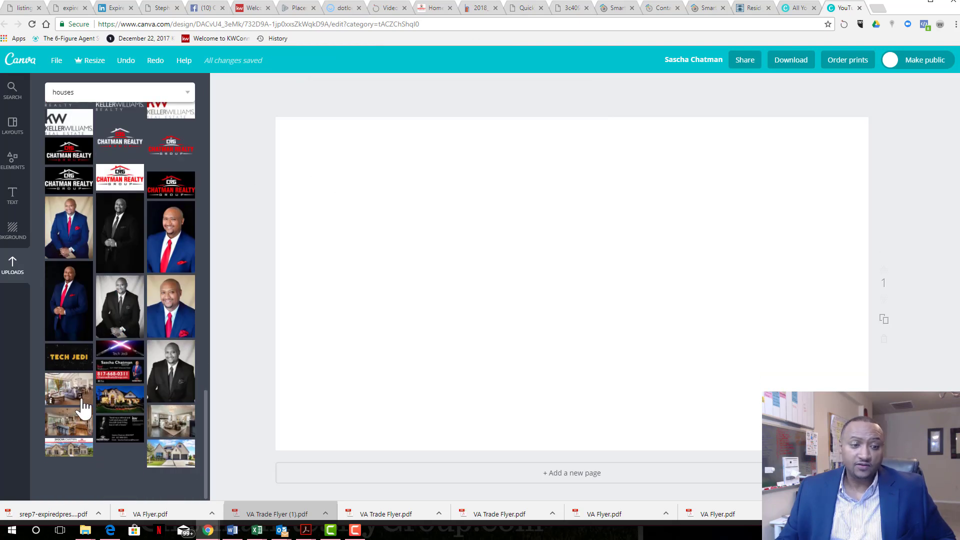
Add the kitchen photo, anchor it top-left and stretch it to cover the whole banner.
left_click(70, 418)
mouse_move(570, 278)
left_mouse_down()
mouse_move(342, 204)
mouse_move(341, 192)
left_mouse_up()
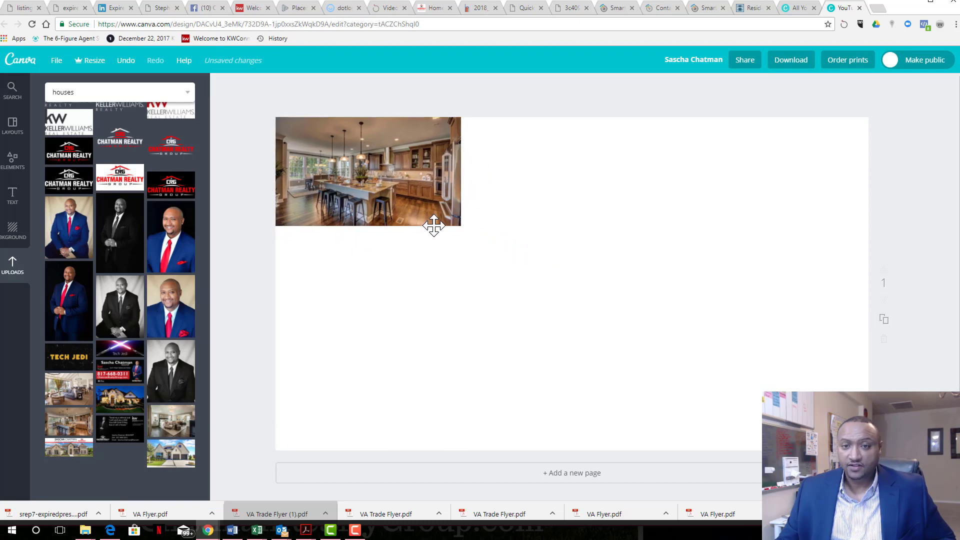
left_click_drag(459, 225, 870, 466)
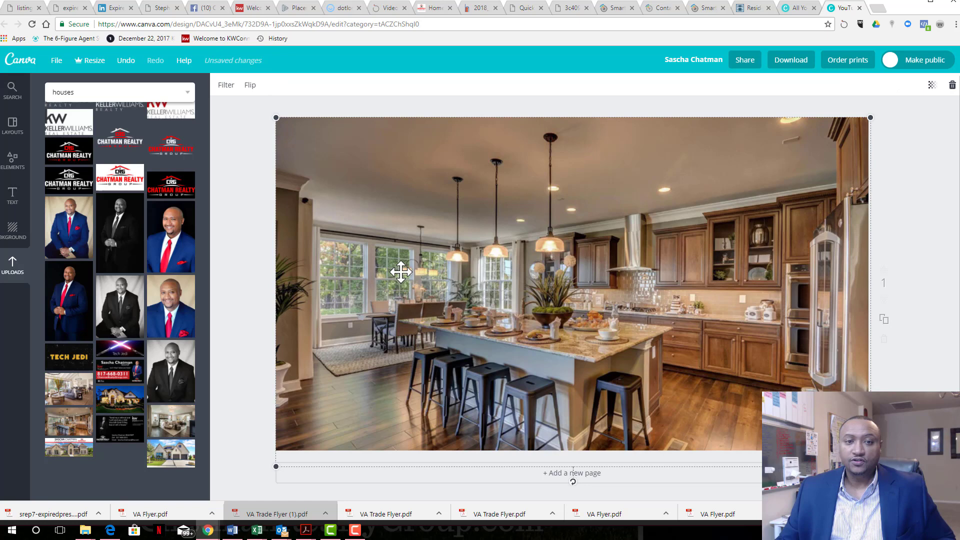
left_click(255, 254)
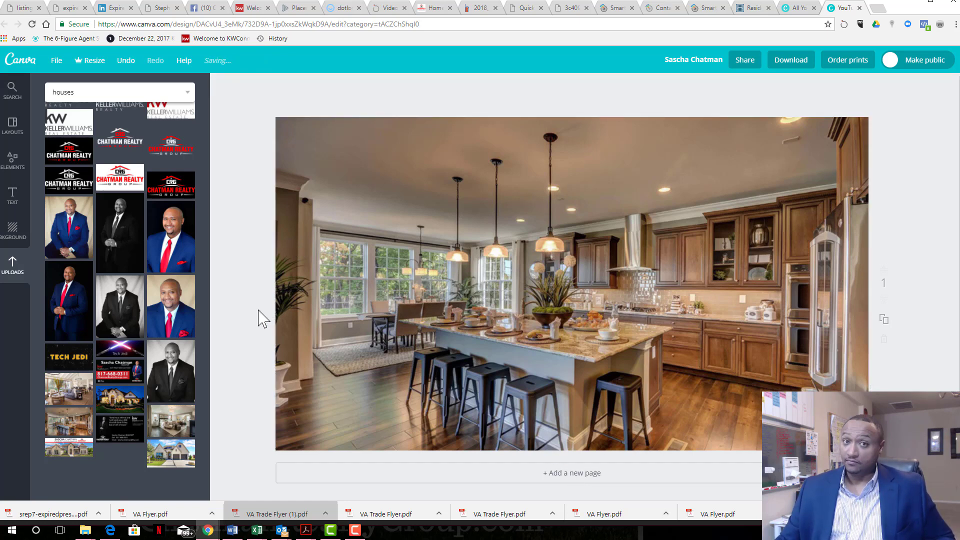
scroll(168, 292, "up", 5)
scroll(169, 293, "up", 3)
scroll(169, 292, "up", 4)
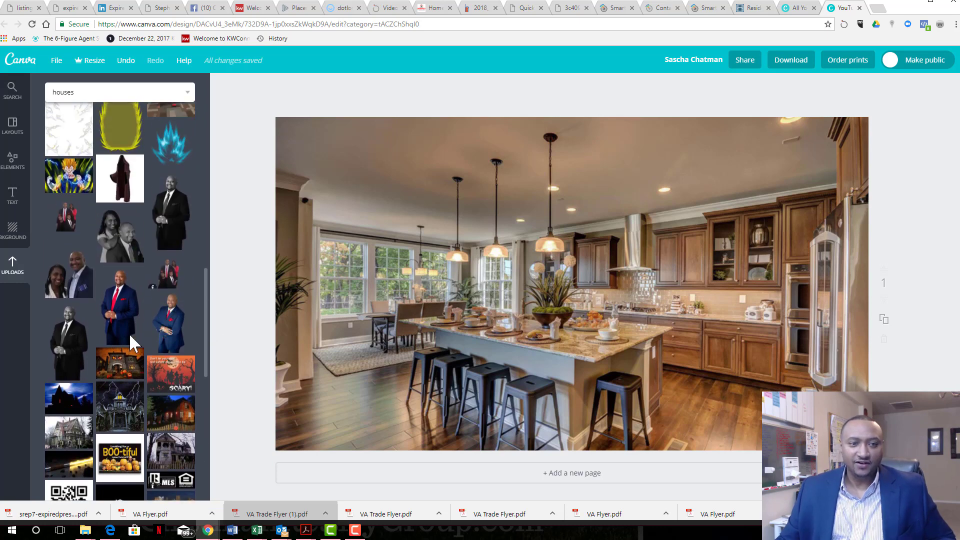
mouse_move(119, 308)
left_mouse_down()
mouse_move(746, 322)
mouse_move(754, 304)
left_mouse_up()
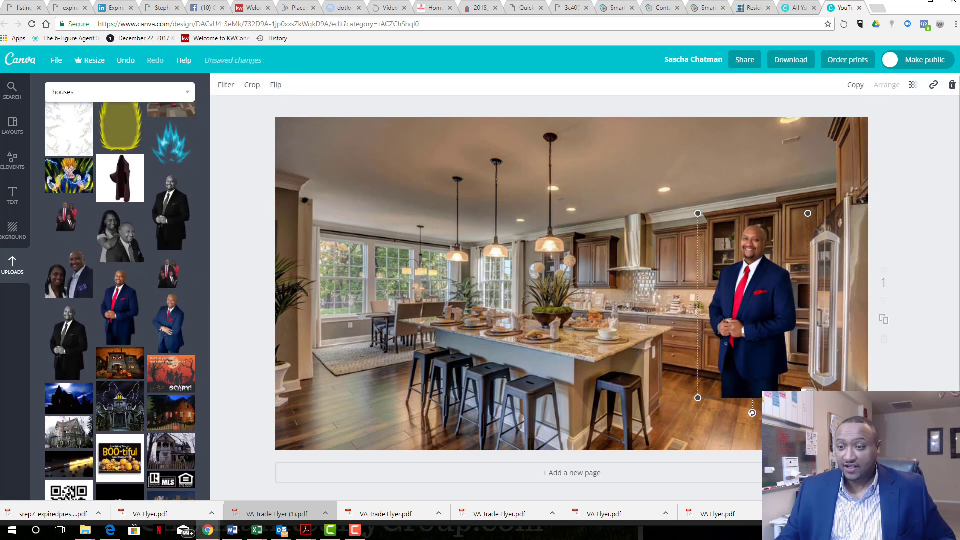
Place the agent cutout lower right, Keller Williams logo top-left, Chatman Realty logo top-right.
left_click_drag(803, 390, 818, 419)
mouse_move(761, 342)
left_mouse_down()
mouse_move(773, 358)
mouse_move(757, 364)
left_mouse_up()
left_click(287, 229)
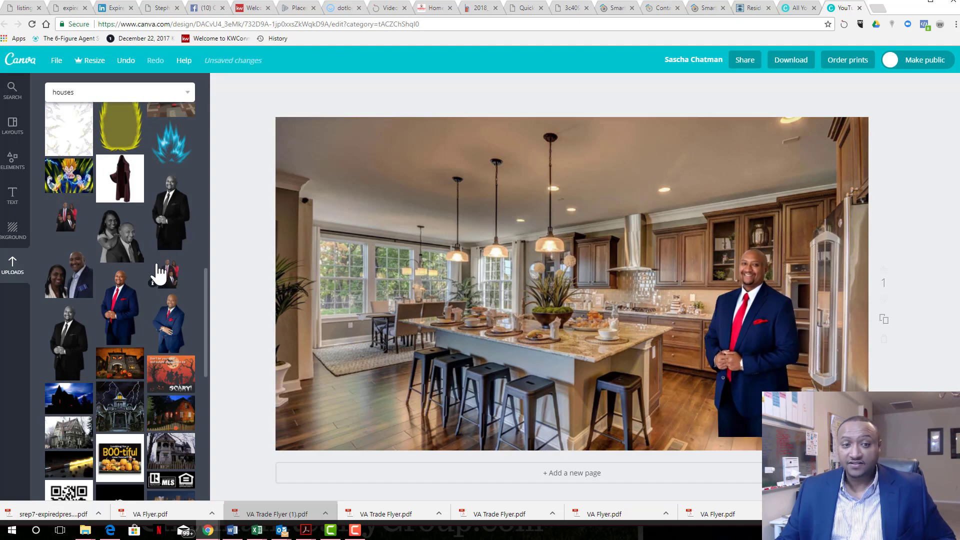
scroll(160, 274, "up", 4)
scroll(151, 270, "up", 4)
scroll(135, 266, "up", 4)
scroll(134, 264, "down", 3)
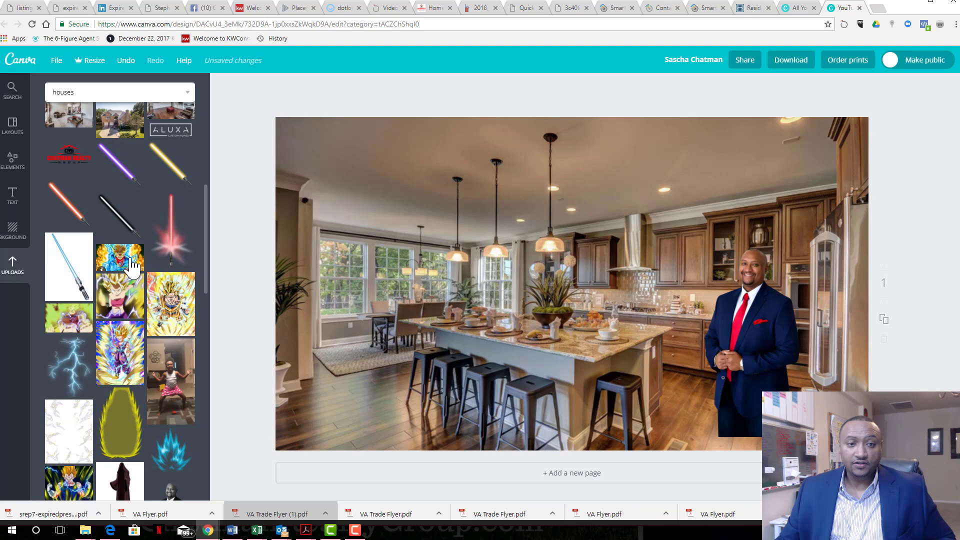
scroll(134, 264, "down", 10)
scroll(133, 264, "down", 3)
mouse_move(172, 262)
left_mouse_down()
mouse_move(254, 240)
mouse_move(360, 180)
left_mouse_up()
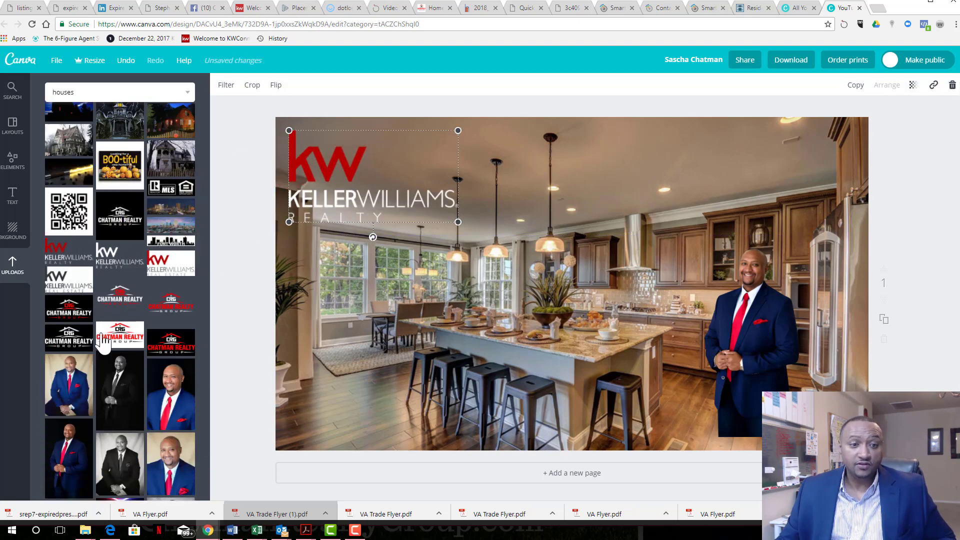
left_click_drag(120, 299, 776, 166)
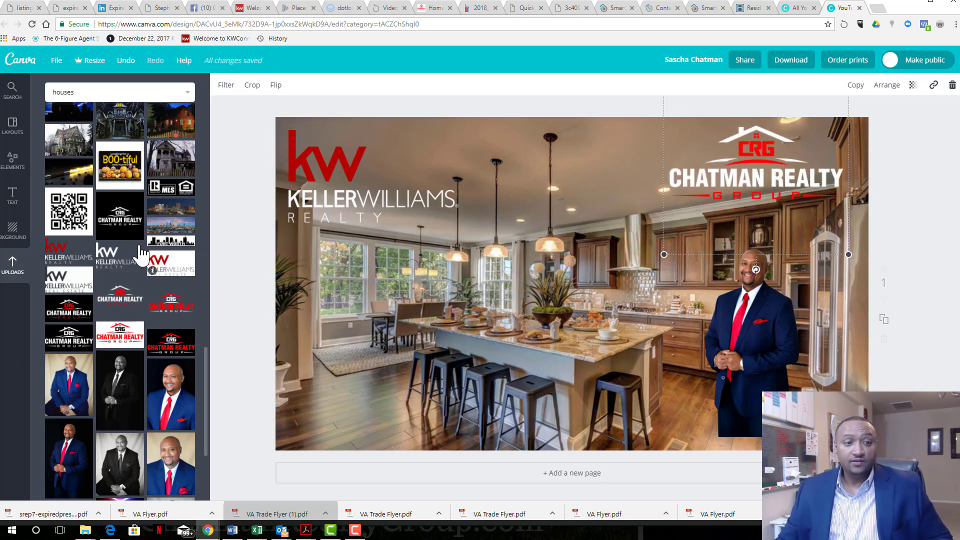
scroll(98, 240, "down", 2)
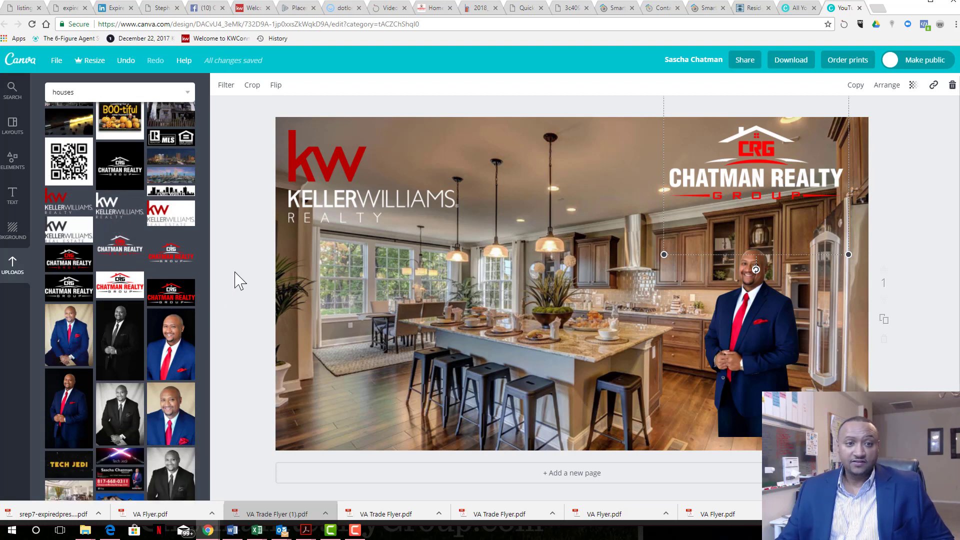
Add a heading reading 'Call Sascha to Sell Your Home' and select its text.
left_click(13, 195)
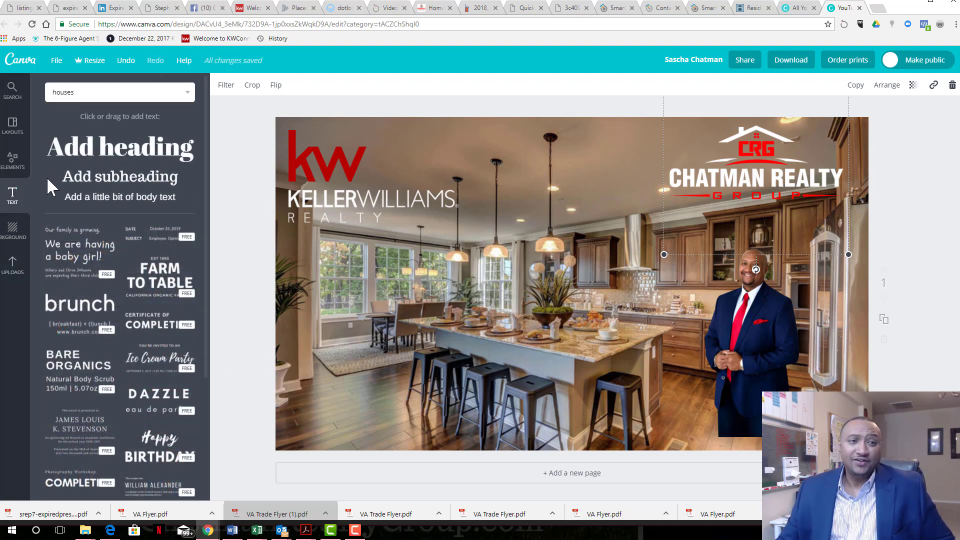
left_click_drag(79, 169, 570, 307)
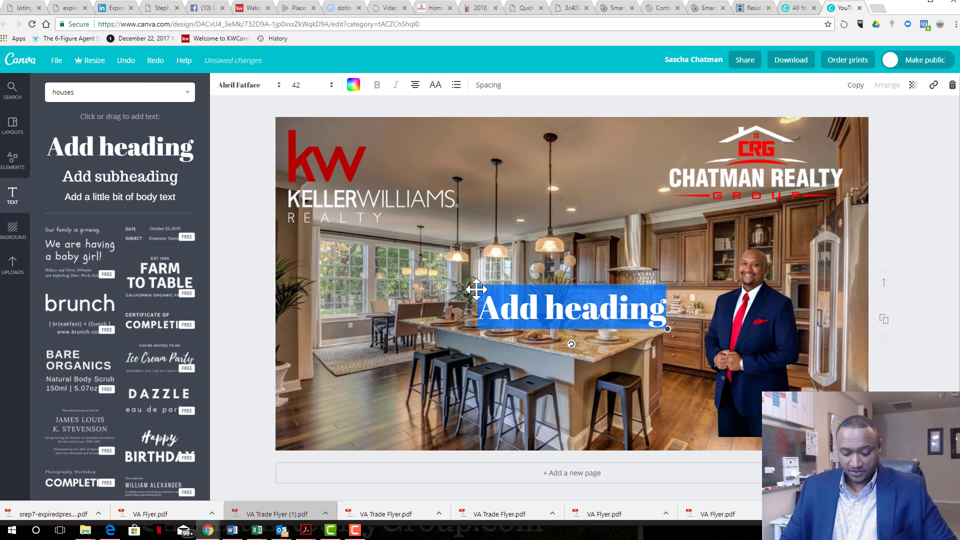
type("Call Sascha")
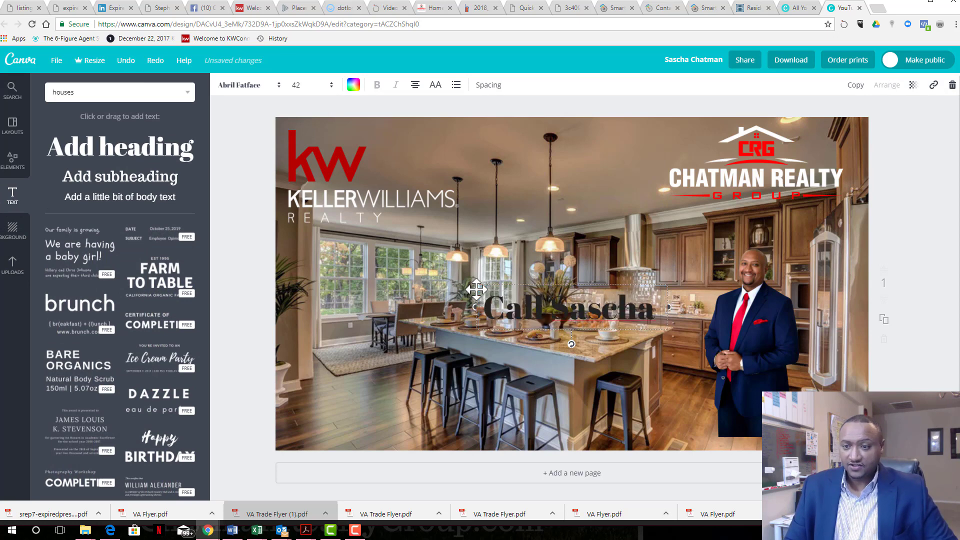
type(" to Sell")
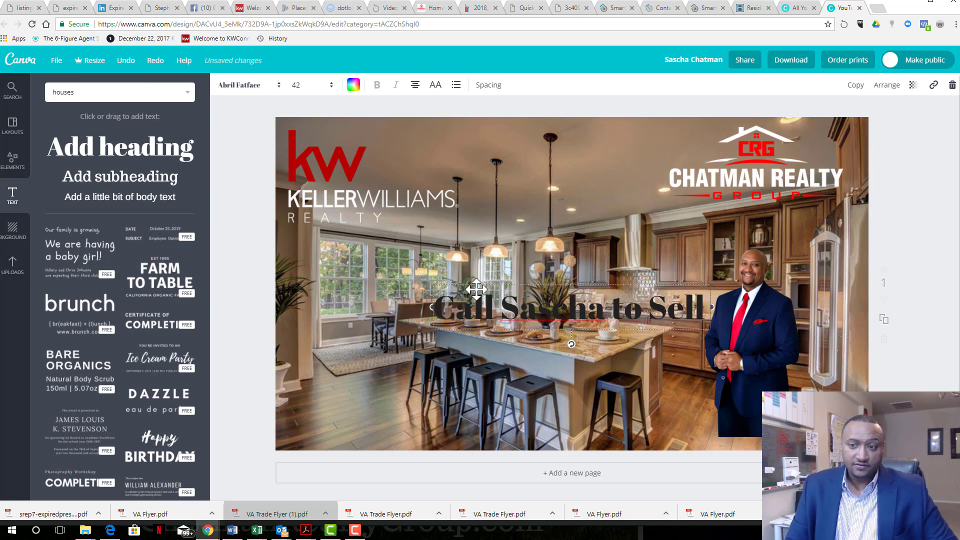
type(" Your H")
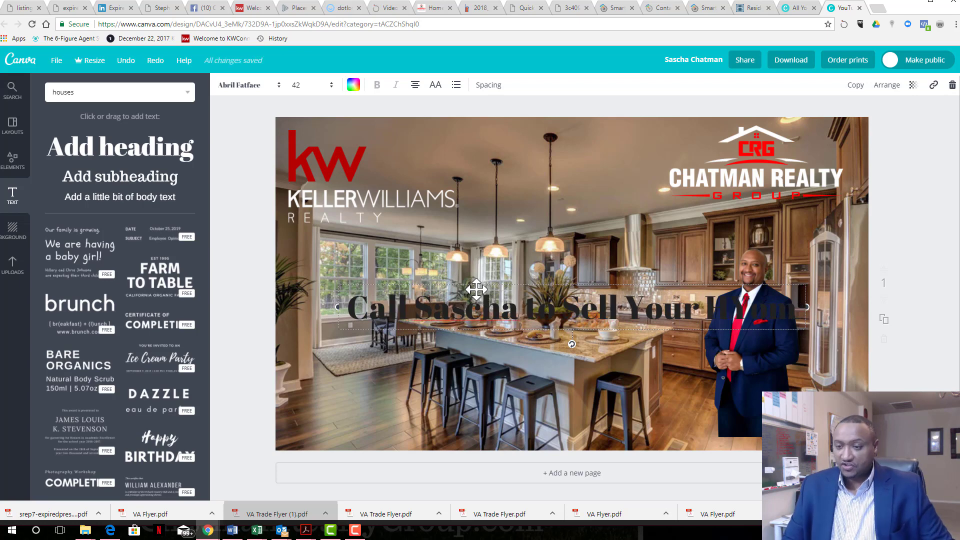
type("ome")
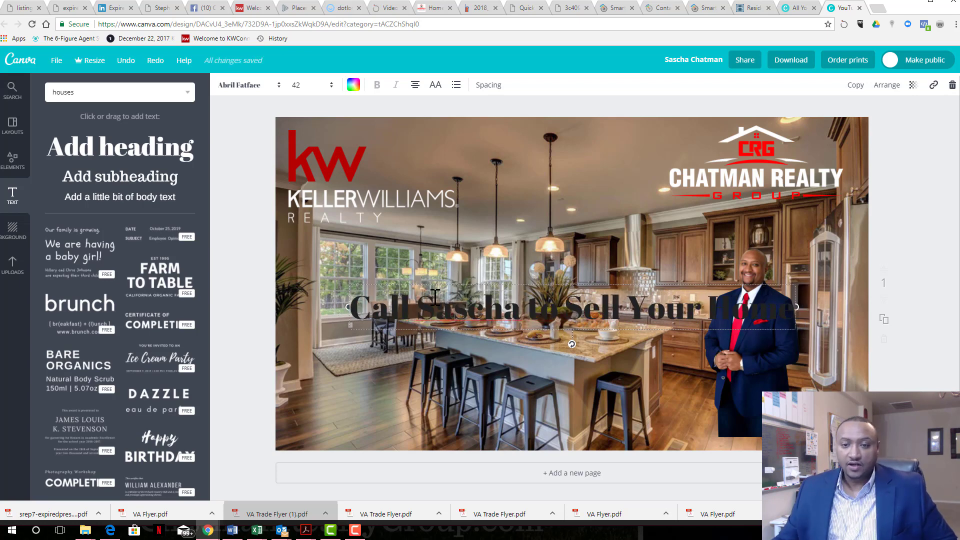
double_click(443, 309)
triple_click(442, 309)
Make the headline white and all caps, leaving font and size unchanged.
left_click(353, 84)
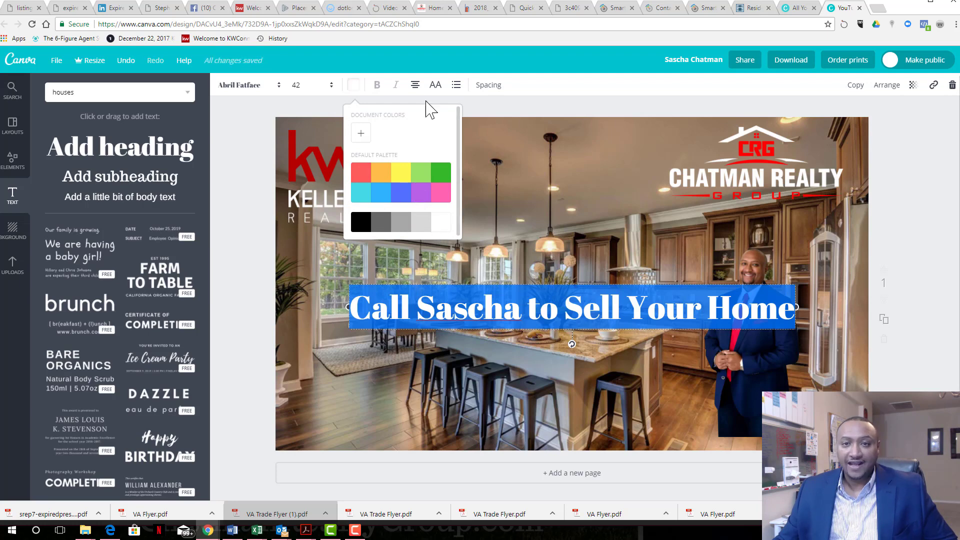
left_click(435, 85)
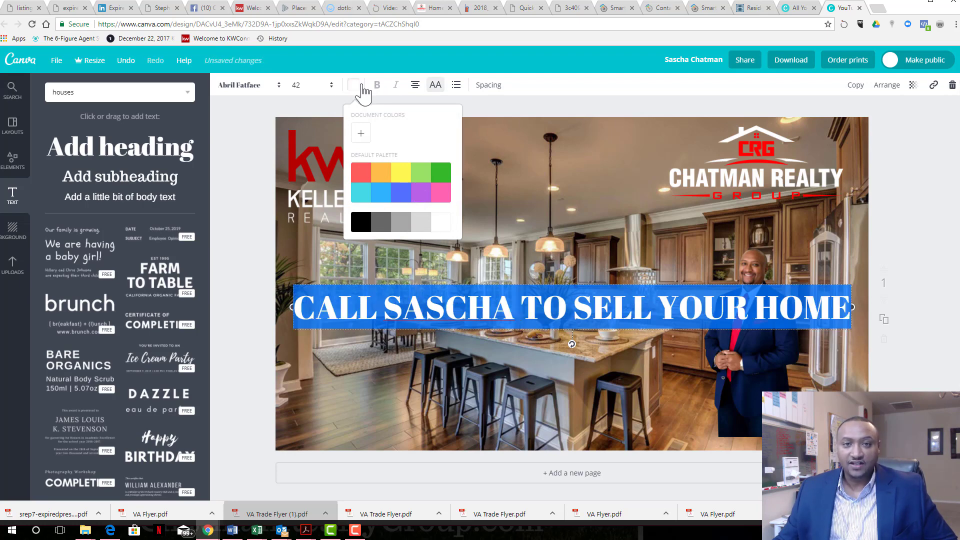
left_click(247, 85)
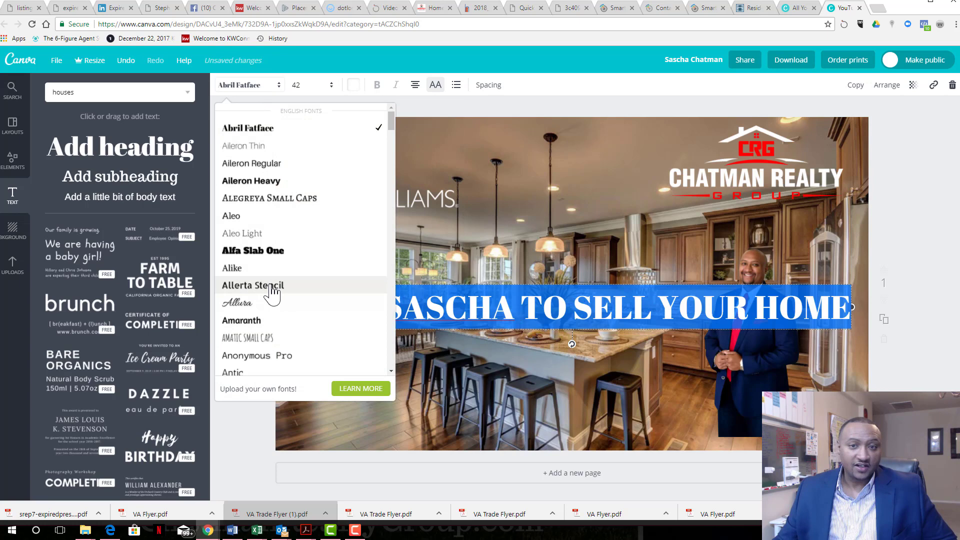
scroll(278, 281, "down", 3)
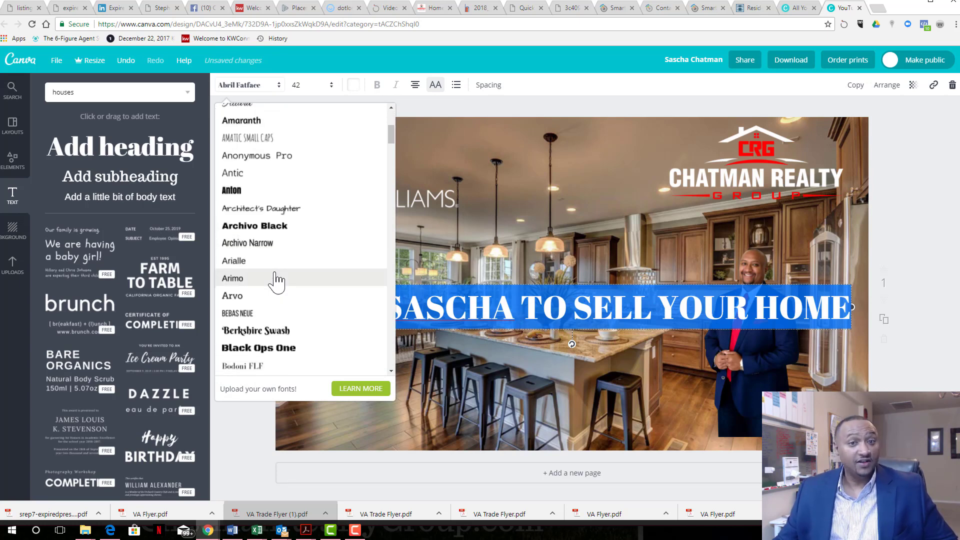
left_click(311, 85)
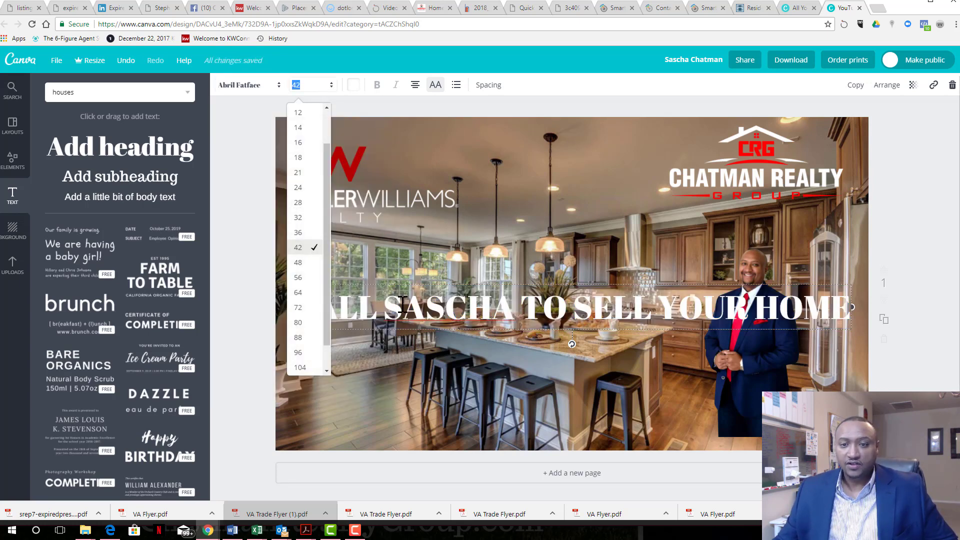
left_click(580, 383)
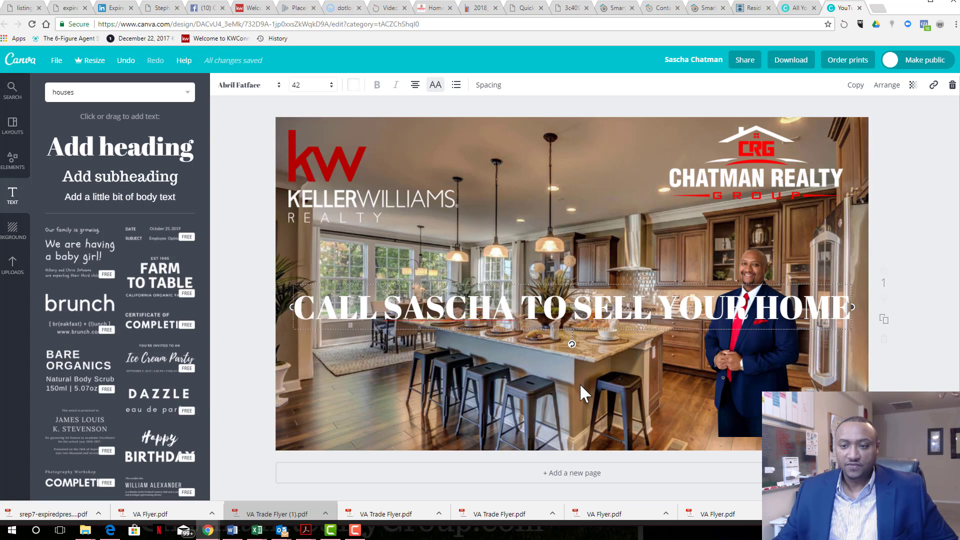
Wrap the headline into four lines at left and add the 'certificate of membership' text block.
left_click_drag(289, 305, 633, 315)
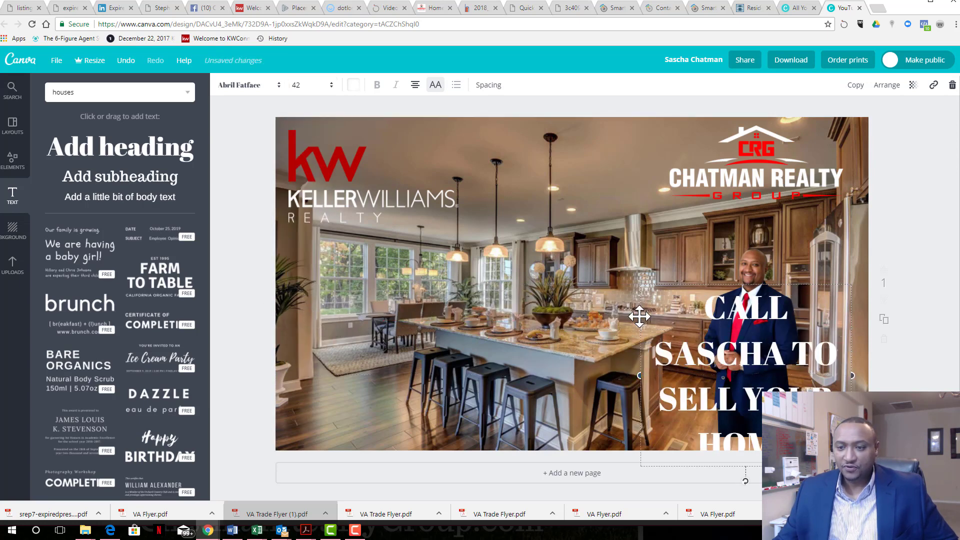
left_click_drag(632, 315, 279, 342)
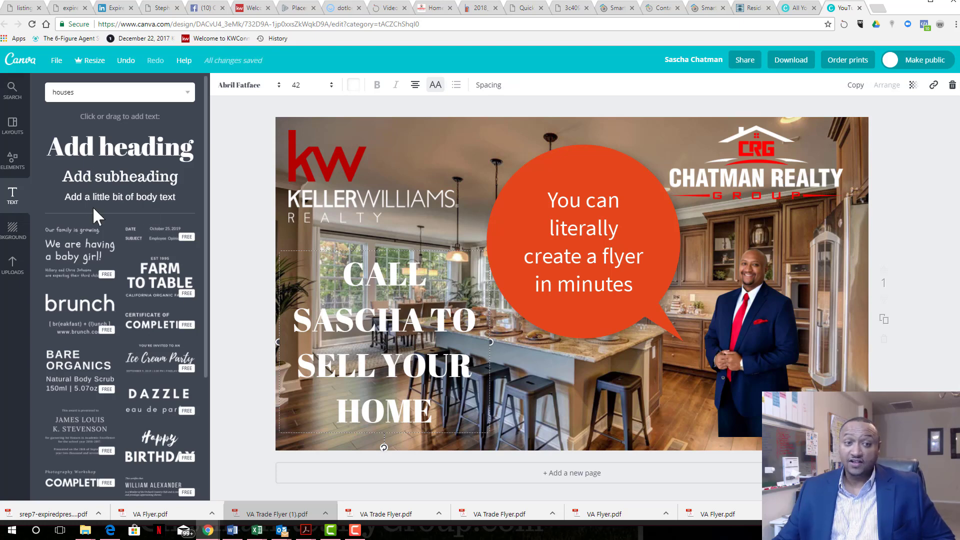
scroll(113, 300, "down", 5)
scroll(124, 375, "down", 5)
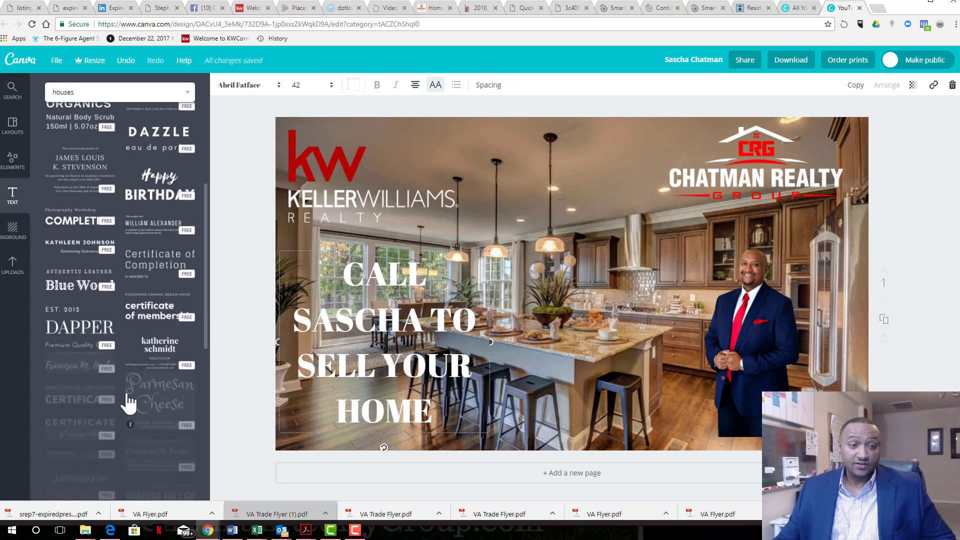
scroll(130, 403, "up", 2)
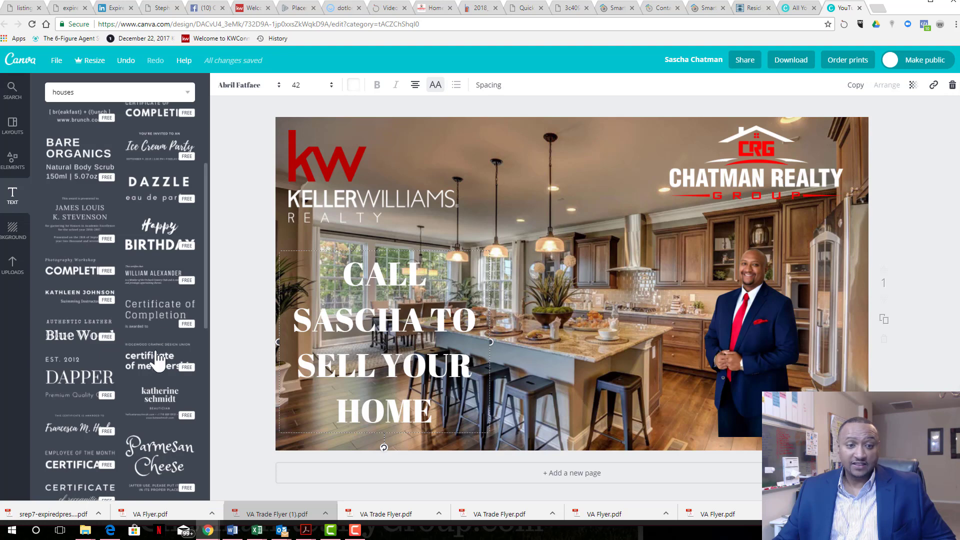
left_click(158, 360)
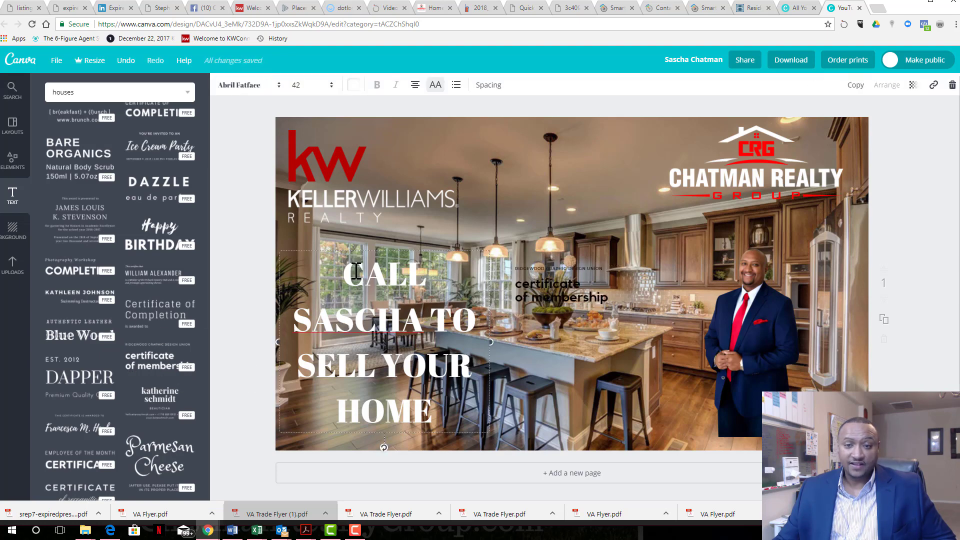
left_click(554, 275)
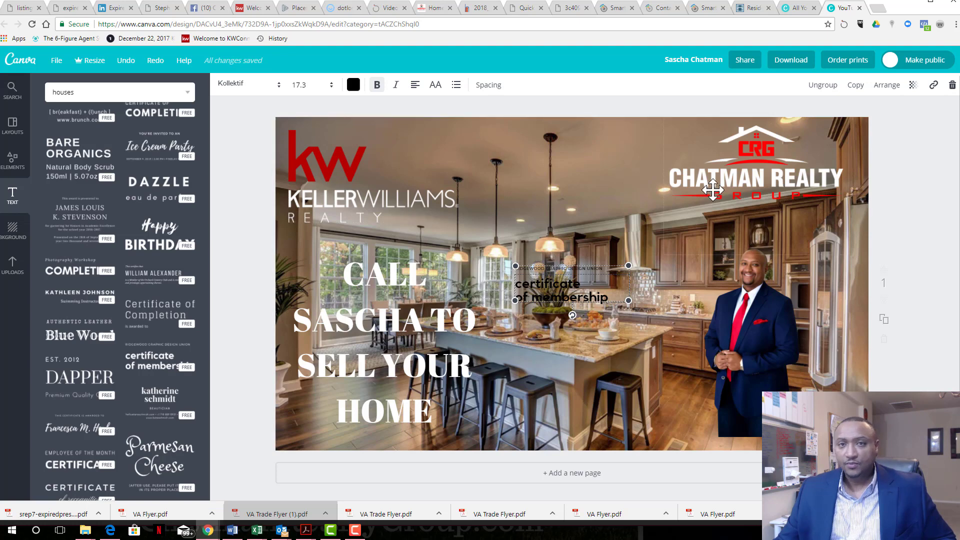
left_click(553, 267)
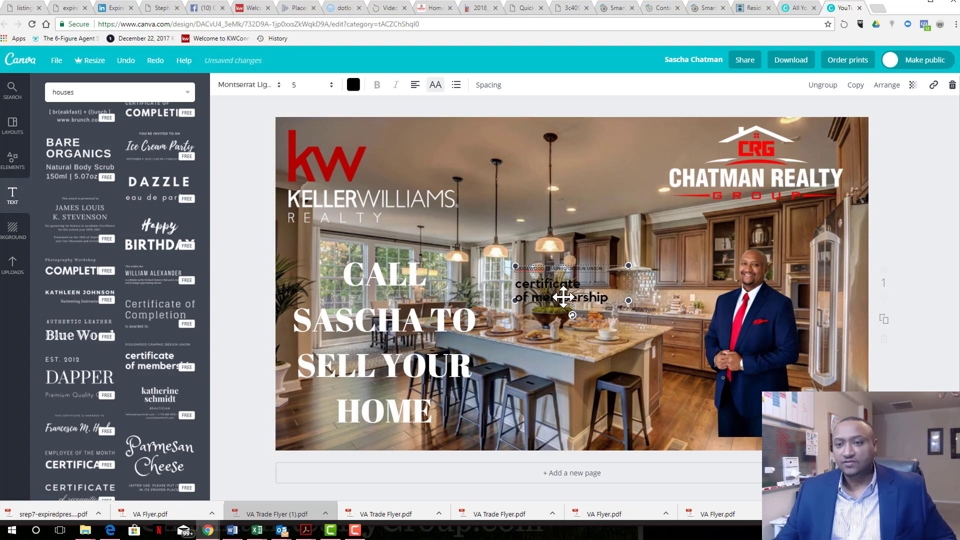
left_click(612, 300)
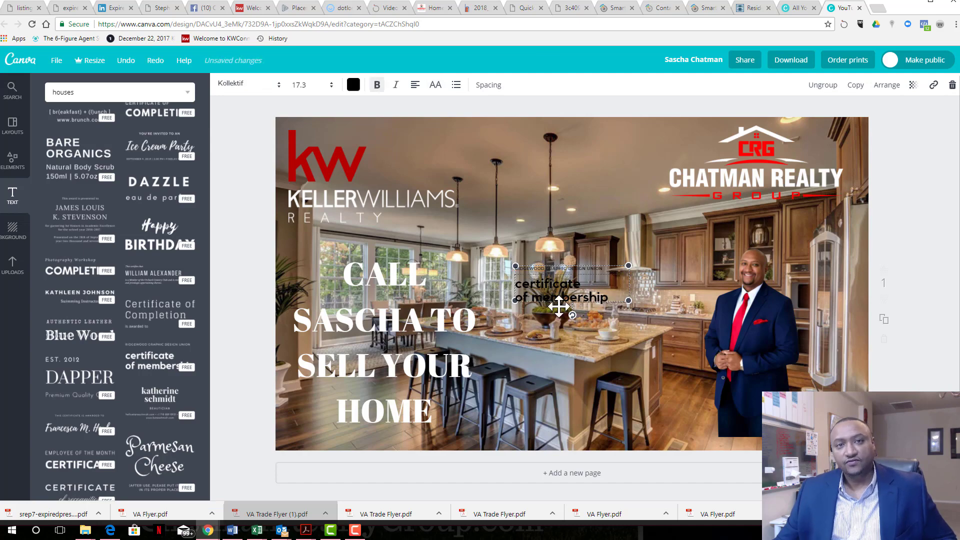
Review the download file types without downloading, then go to the All your designs page.
left_click(790, 59)
left_click(799, 112)
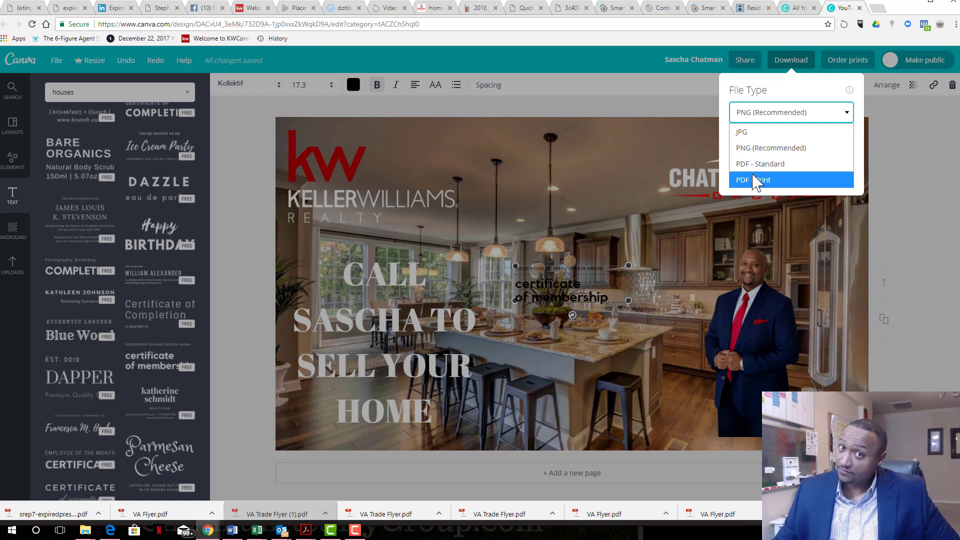
left_click(930, 170)
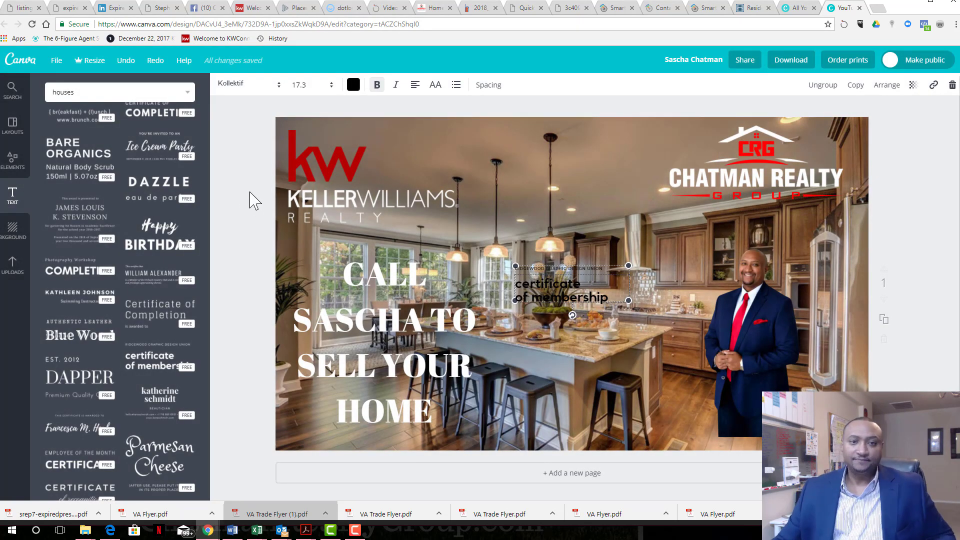
left_click(244, 188)
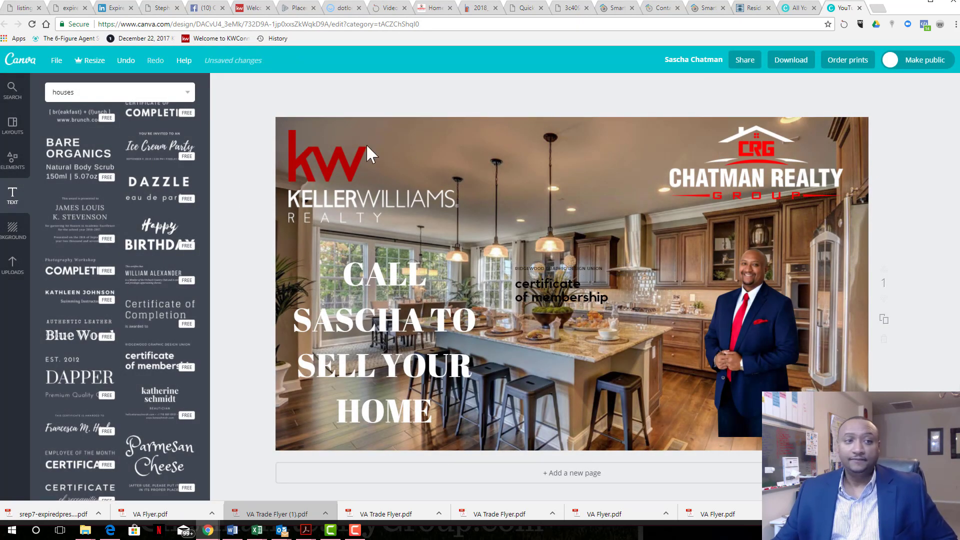
left_click(789, 8)
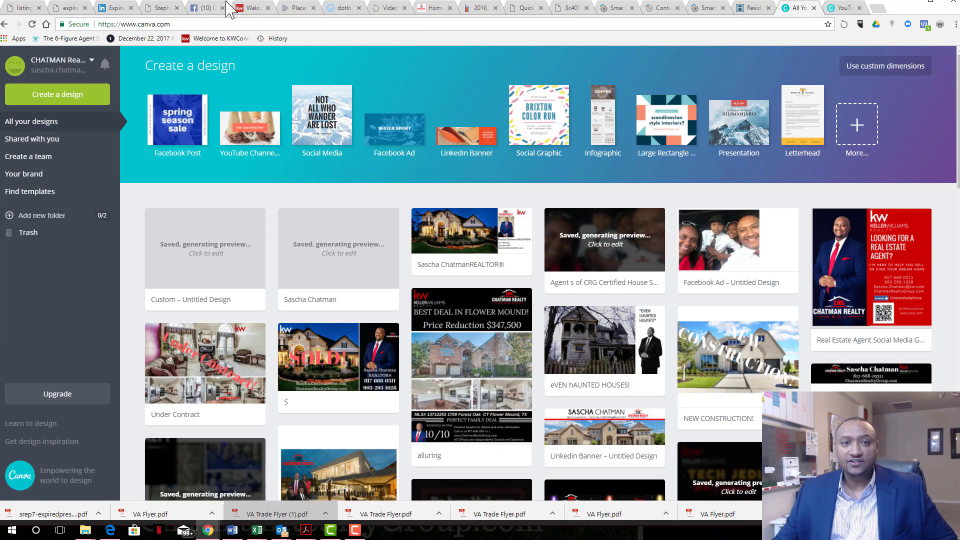
left_click(243, 9)
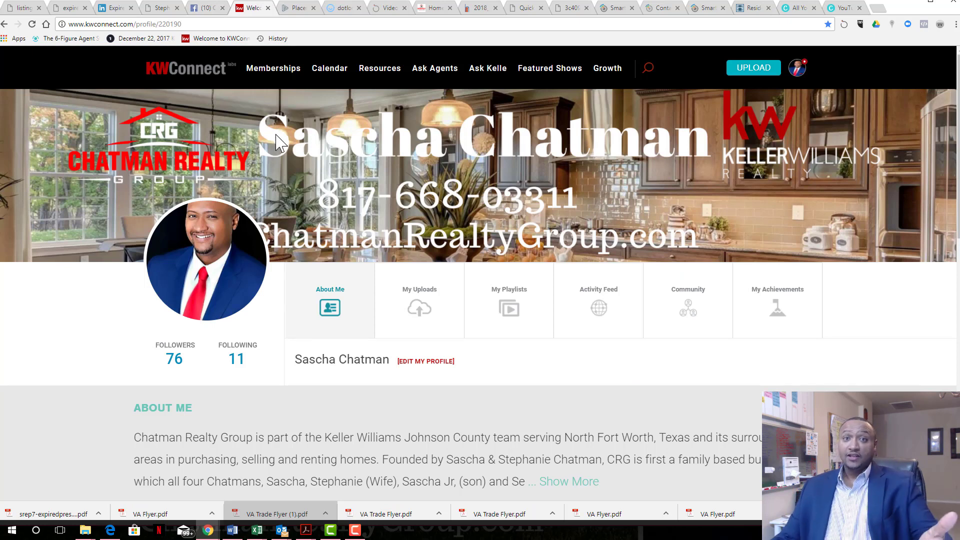
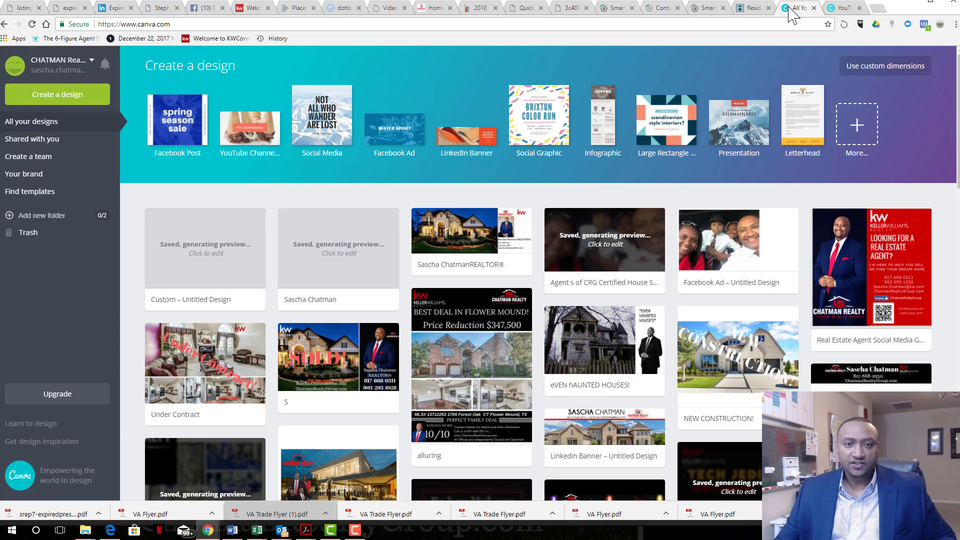
Create a blank custom-size design of 1600 × 600 px.
left_click(874, 66)
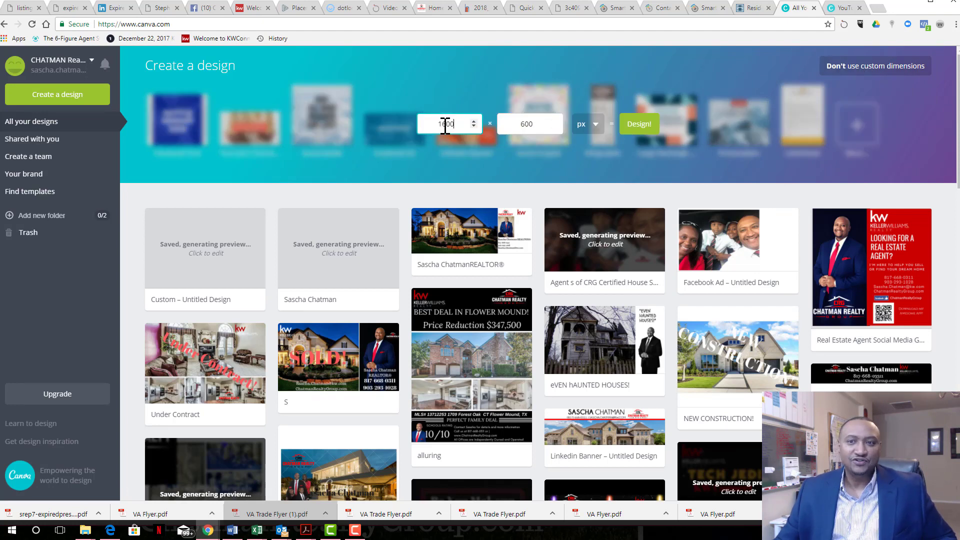
left_click(532, 125)
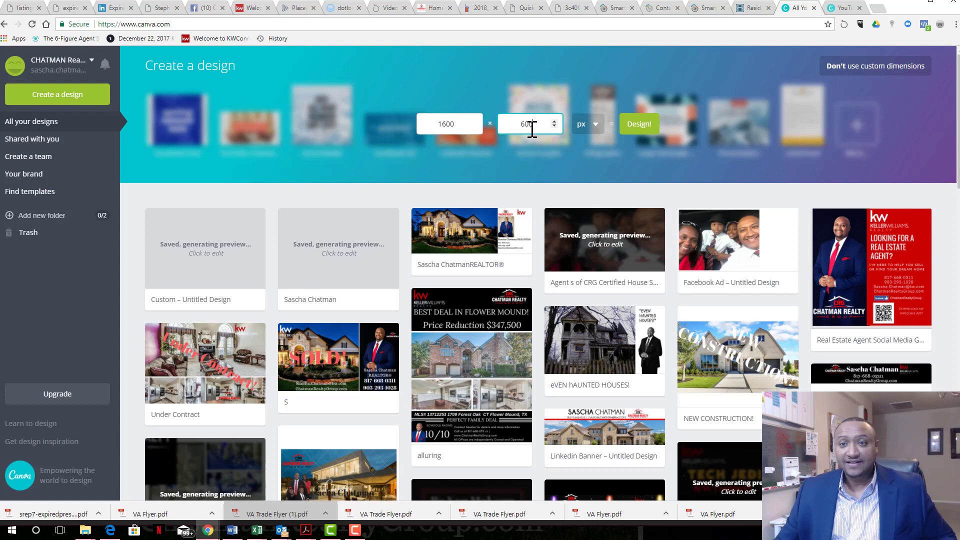
left_click(638, 125)
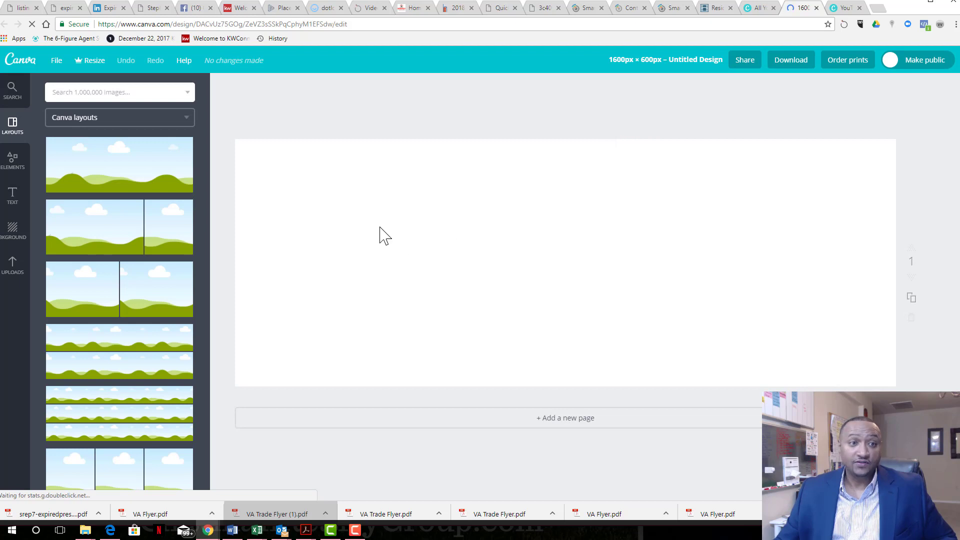
Apply the two-frame grid layout with a wide left panel and narrower right panel.
left_click(71, 240)
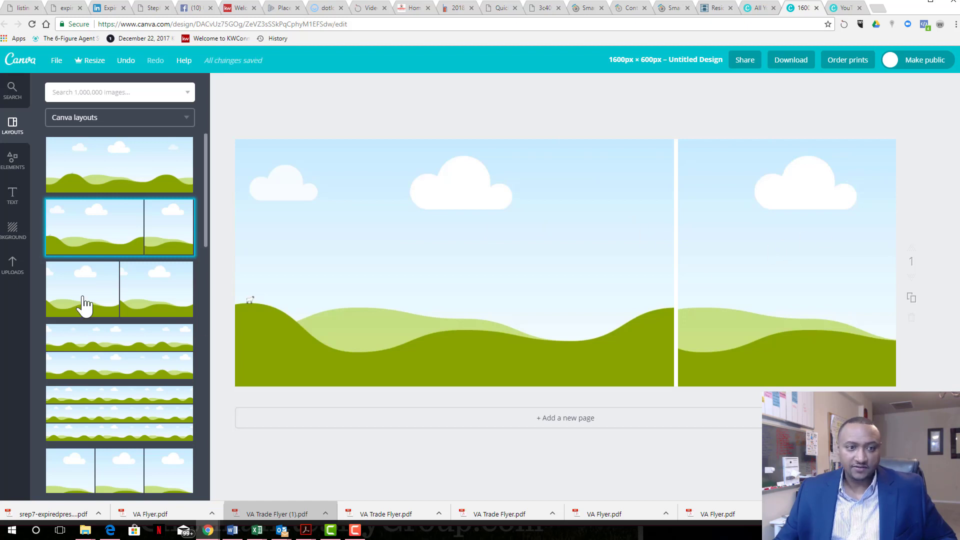
scroll(90, 307, "down", 5)
scroll(105, 360, "down", 5)
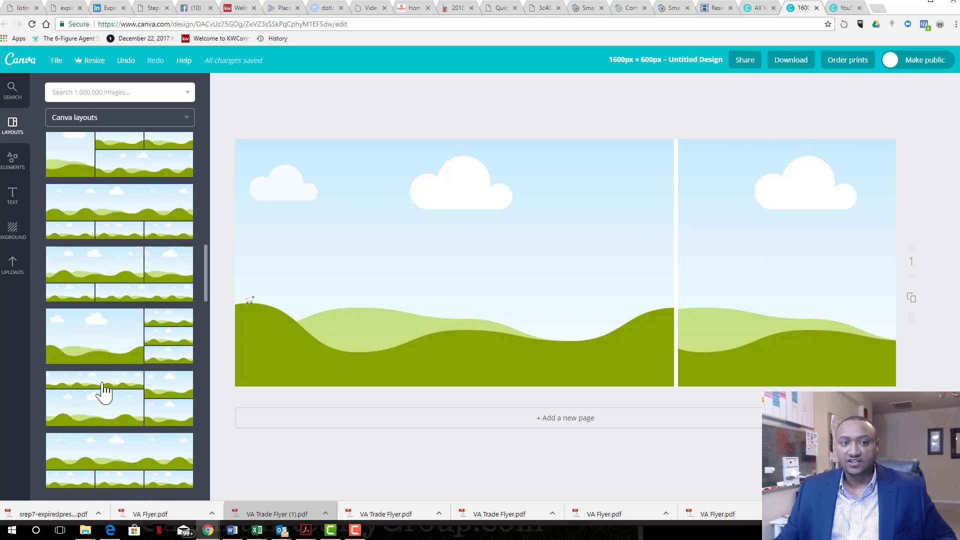
scroll(104, 392, "up", 5)
scroll(102, 349, "up", 5)
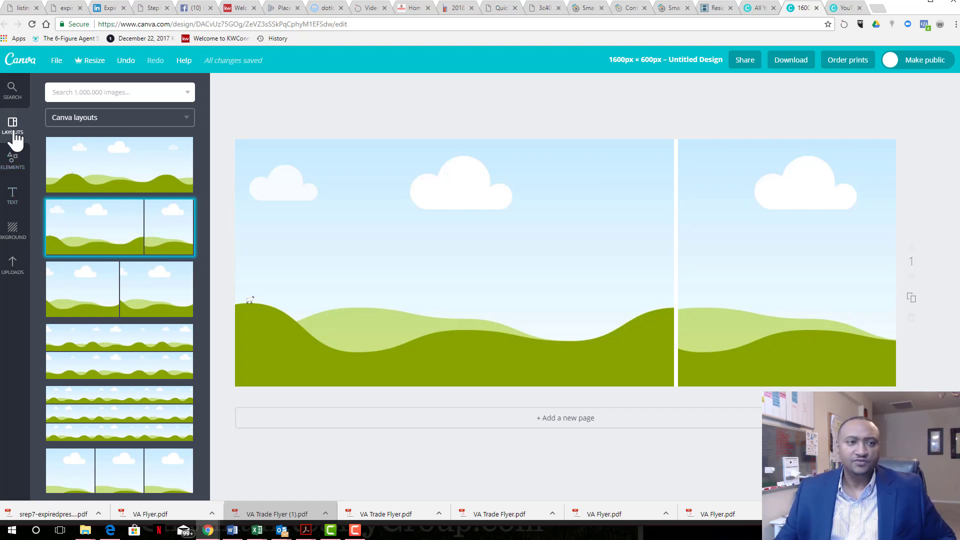
Drop the uploaded bedroom photo into the left frame and the blue-suit portrait into the right.
left_click(12, 266)
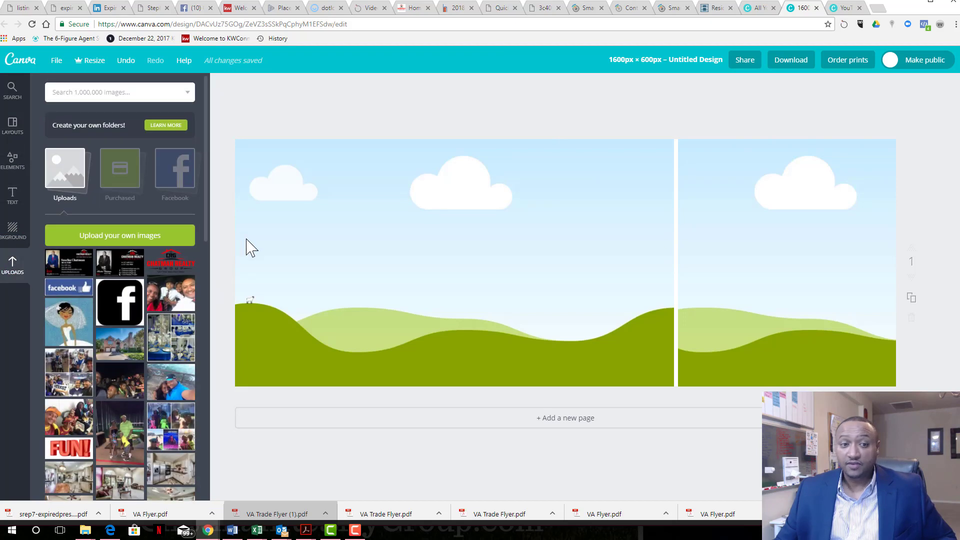
scroll(120, 294, "down", 5)
scroll(120, 295, "down", 5)
scroll(120, 295, "down", 5)
scroll(120, 295, "down", 5)
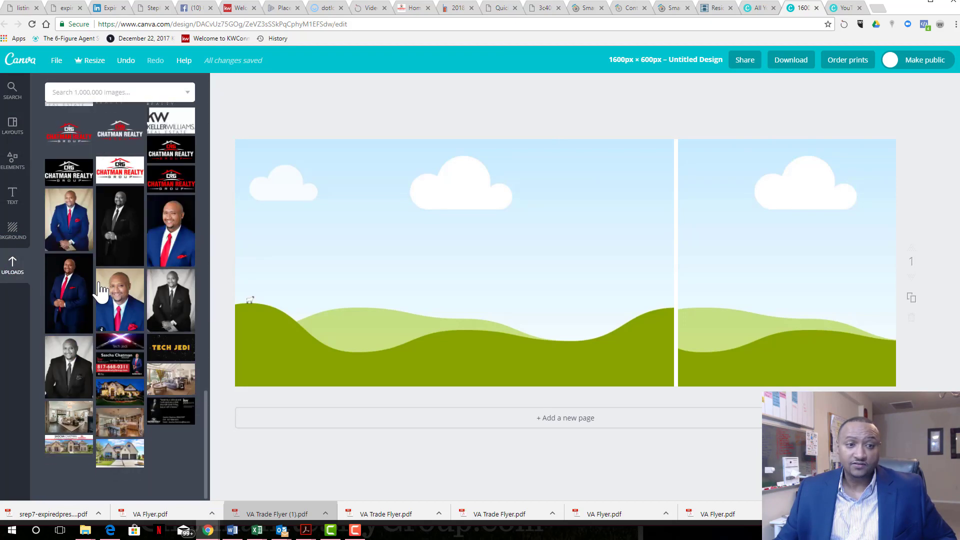
left_click_drag(69, 419, 405, 248)
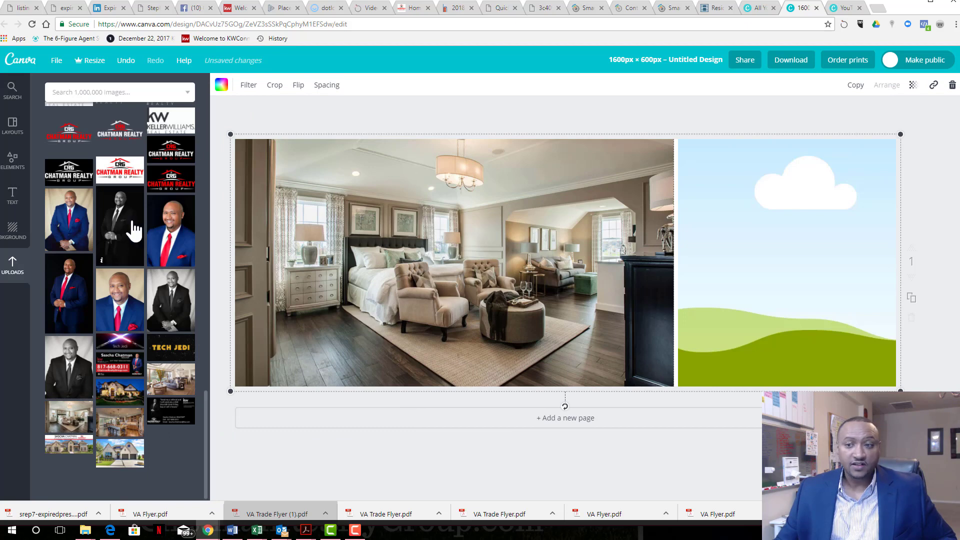
scroll(184, 264, "down", 1)
scroll(173, 270, "up", 5)
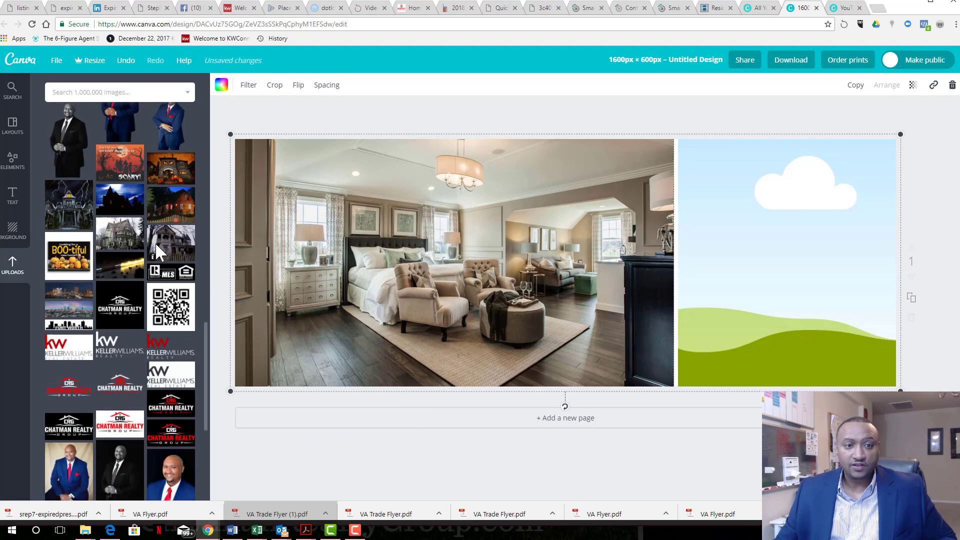
scroll(167, 275, "up", 2)
scroll(166, 274, "up", 3)
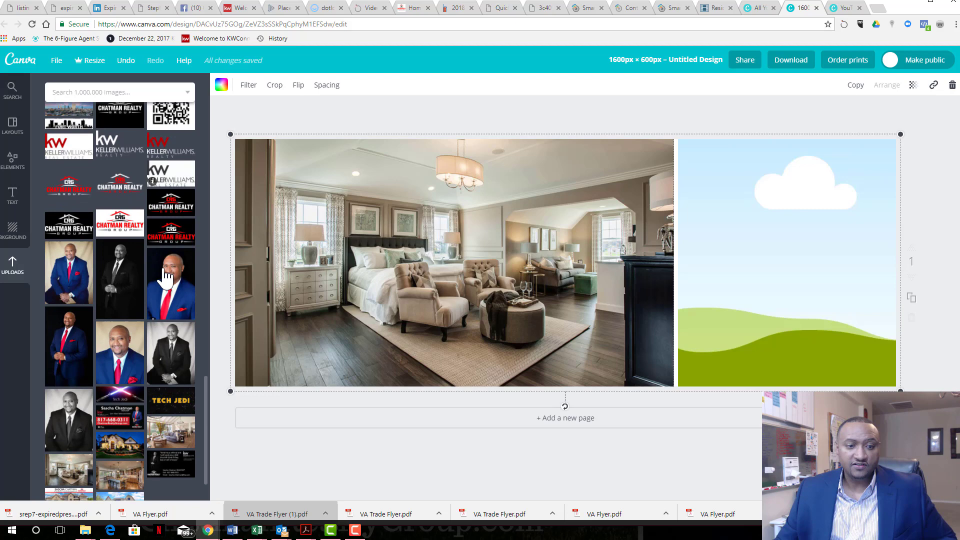
scroll(166, 270, "up", 3)
scroll(167, 268, "up", 2)
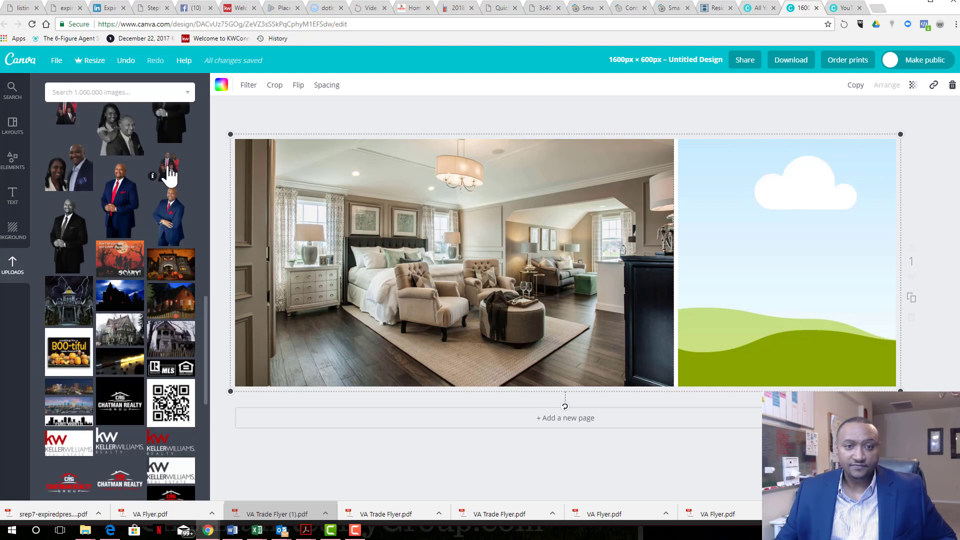
left_click_drag(171, 214, 748, 238)
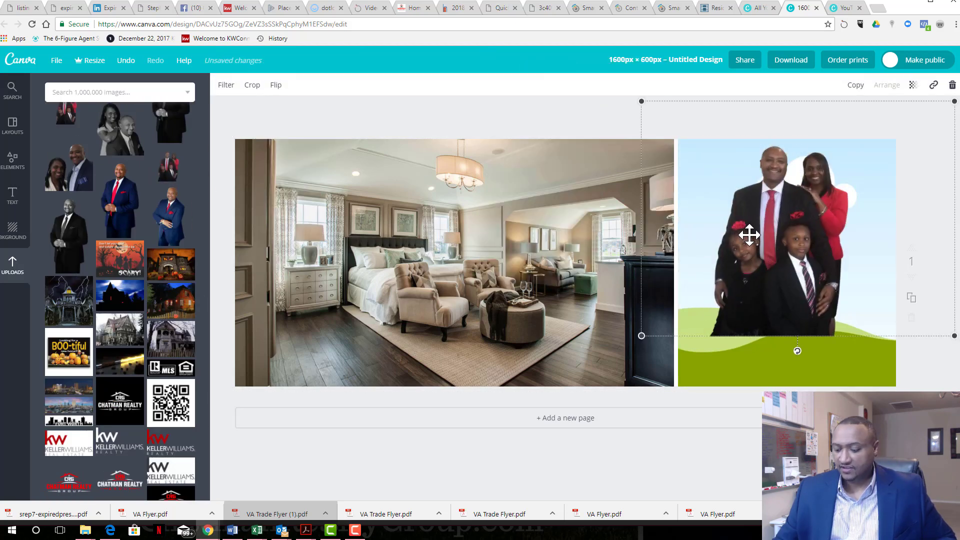
key("ctrl+z")
scroll(140, 359, "down", 1)
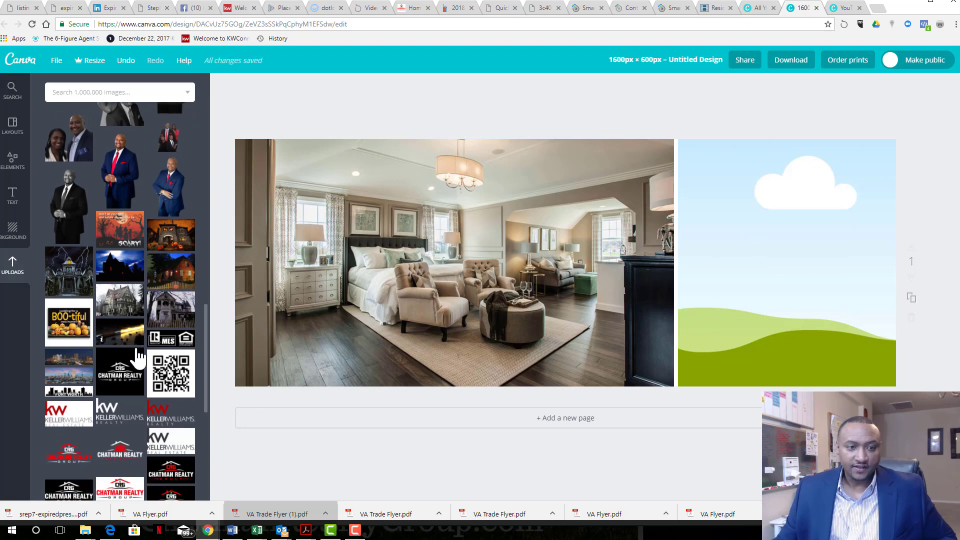
scroll(140, 359, "down", 3)
scroll(139, 375, "down", 5)
scroll(140, 390, "up", 5)
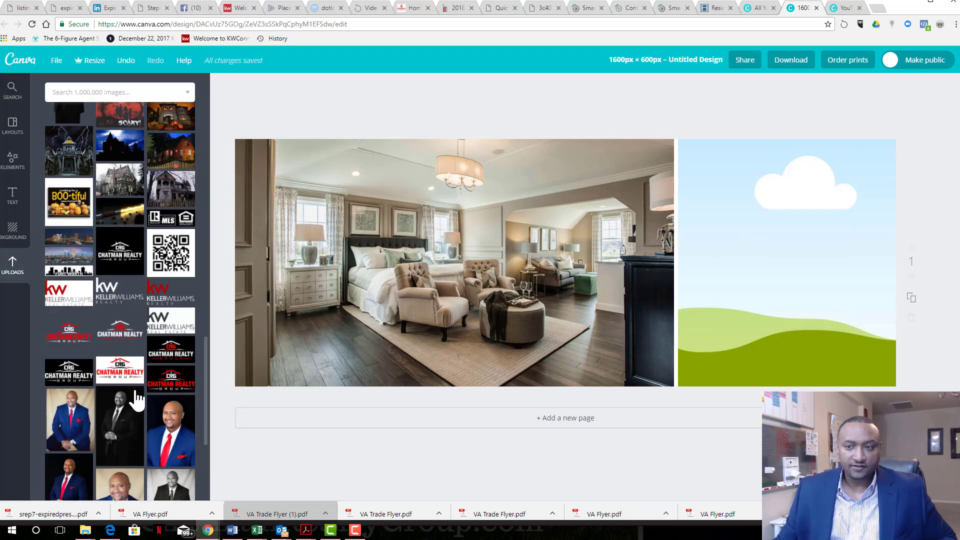
left_click_drag(69, 420, 788, 254)
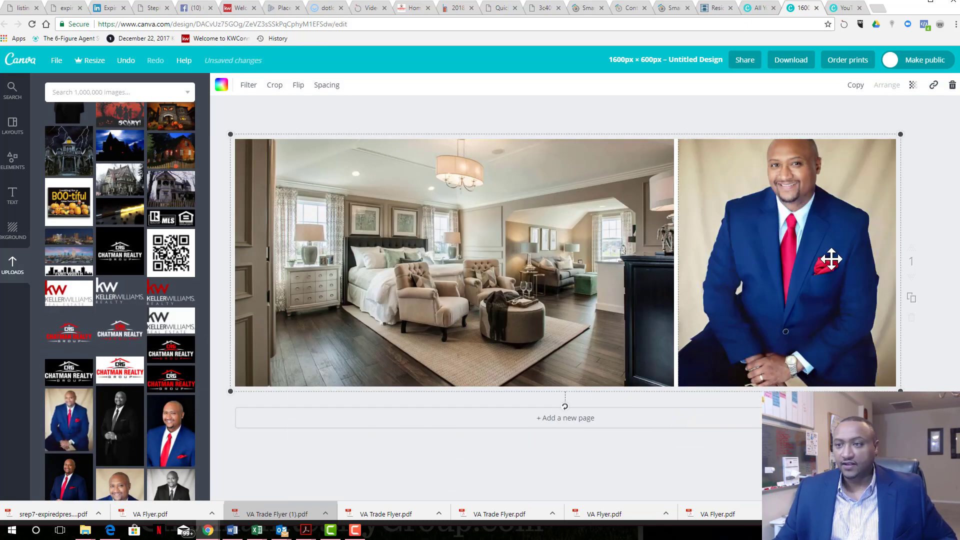
left_click_drag(904, 135, 892, 145)
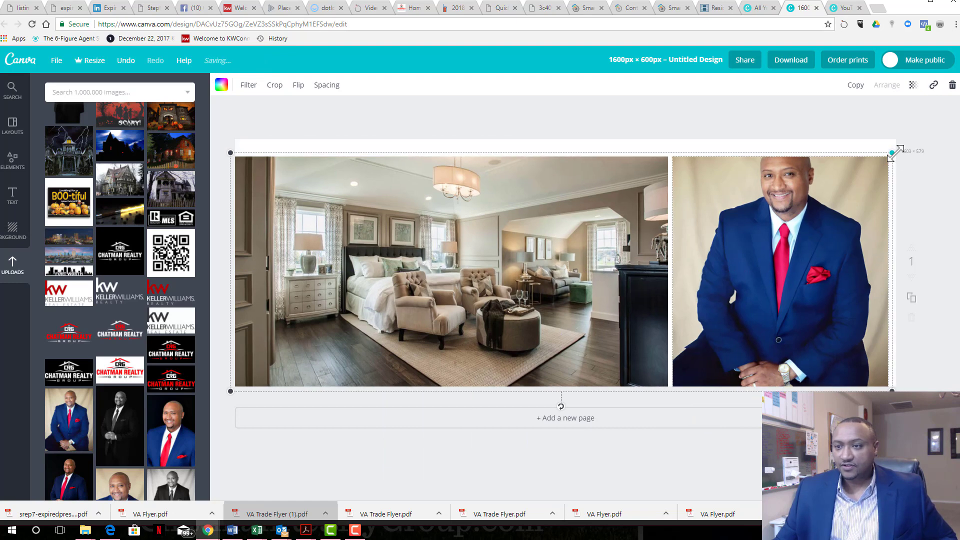
left_click(125, 60)
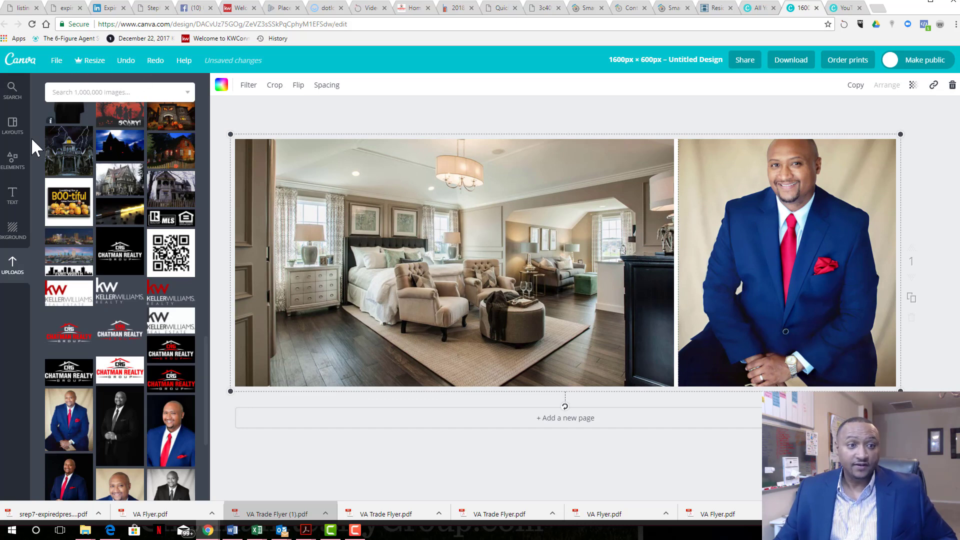
Add a white 'Add subheading' text box and position it at the portrait's bottom.
left_click(12, 196)
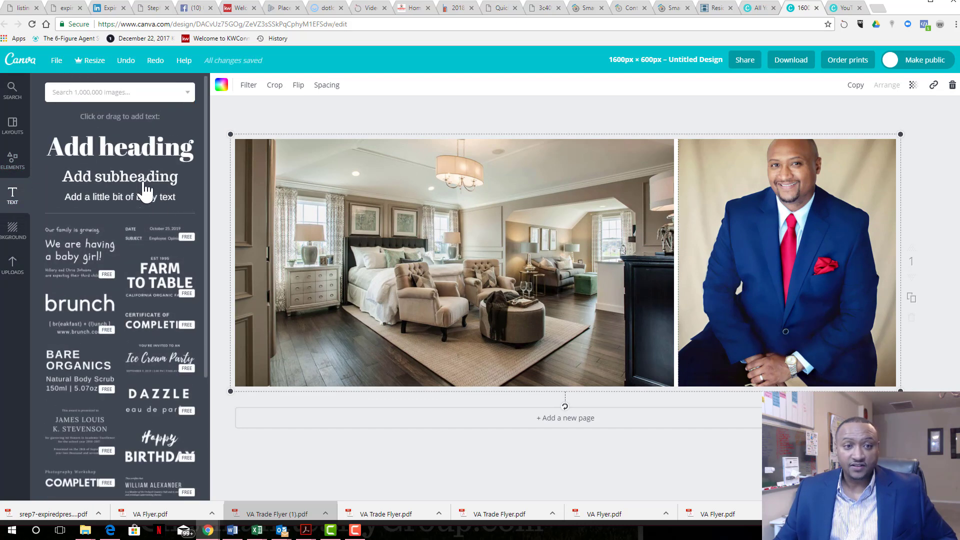
left_click_drag(121, 176, 587, 277)
left_click(587, 276)
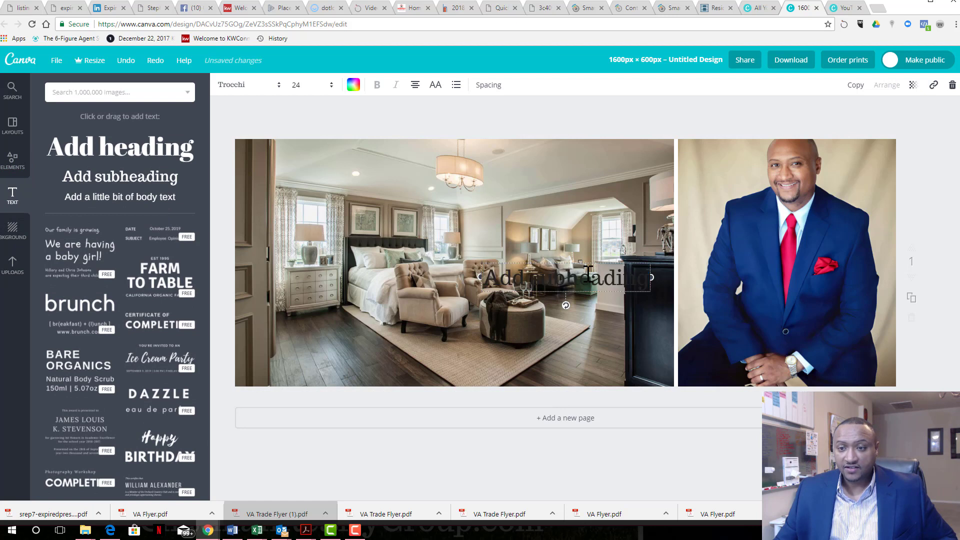
key("ctrl+a")
left_click(352, 85)
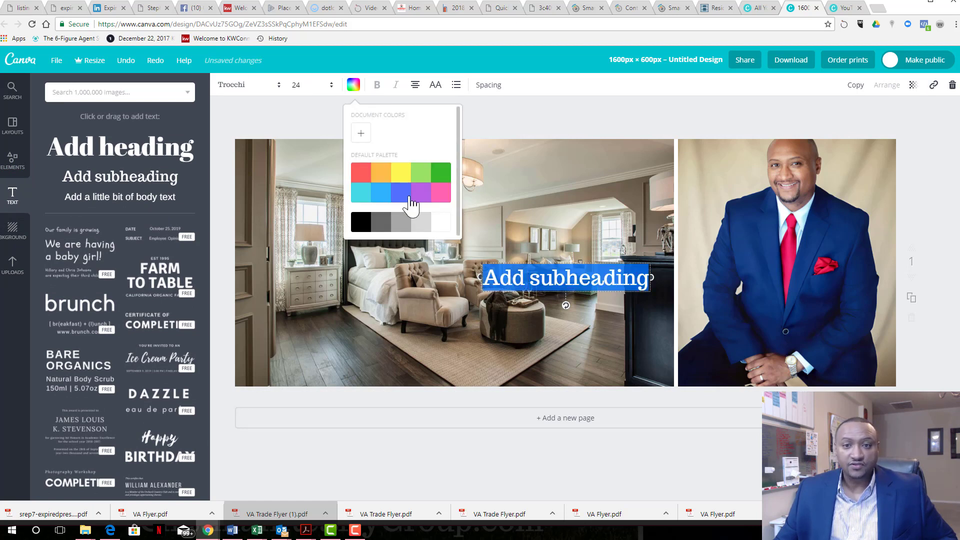
left_click(443, 222)
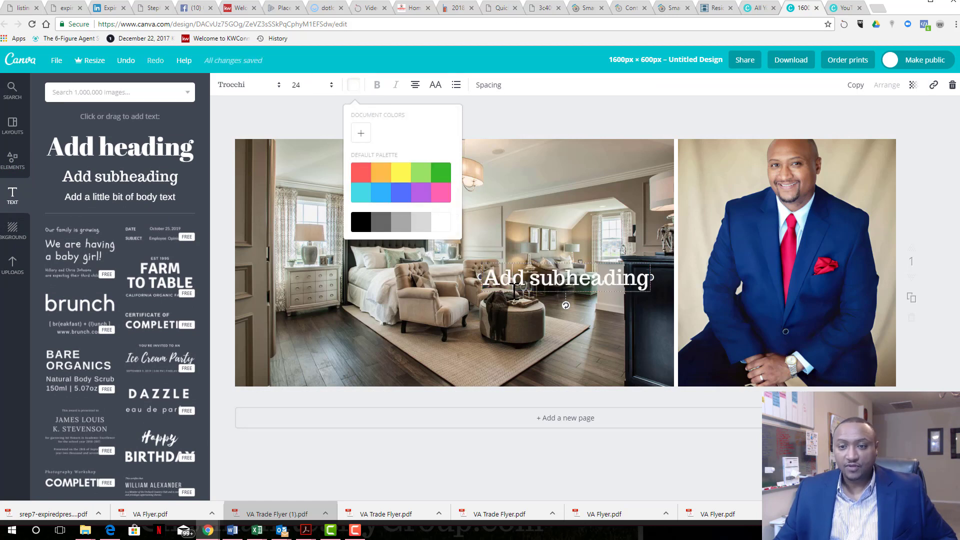
left_click_drag(517, 296, 742, 369)
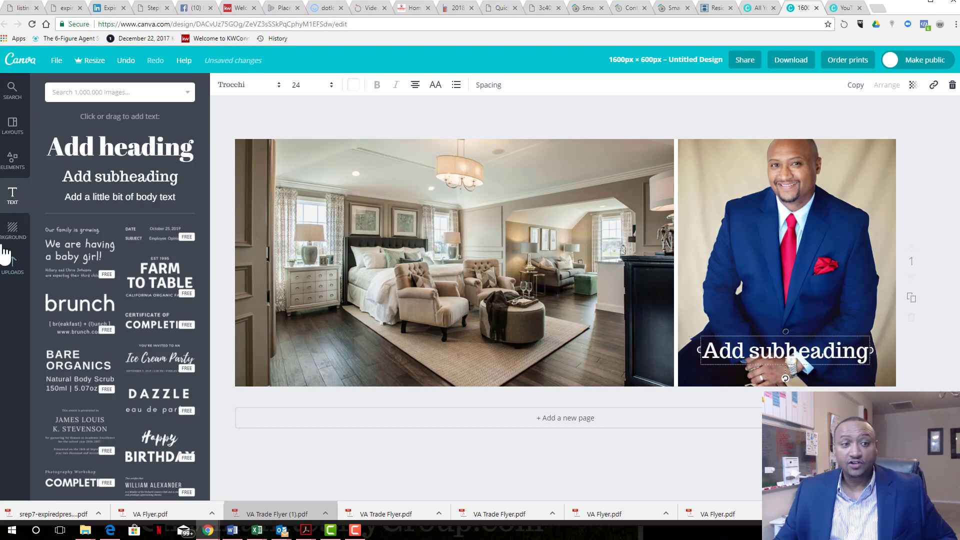
Add the uploaded Chatman Realty and Keller Williams logos onto the bedroom photo.
left_click(15, 260)
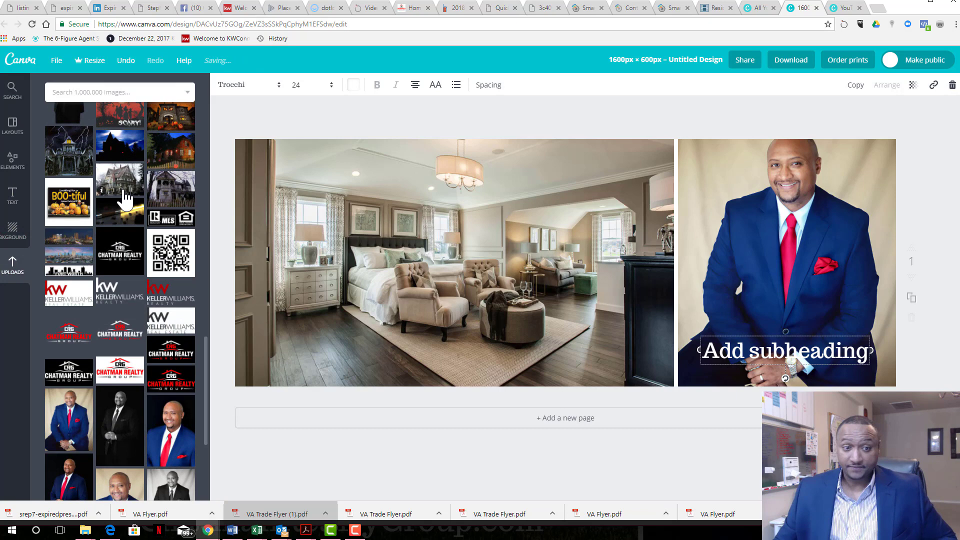
left_click_drag(68, 332, 338, 188)
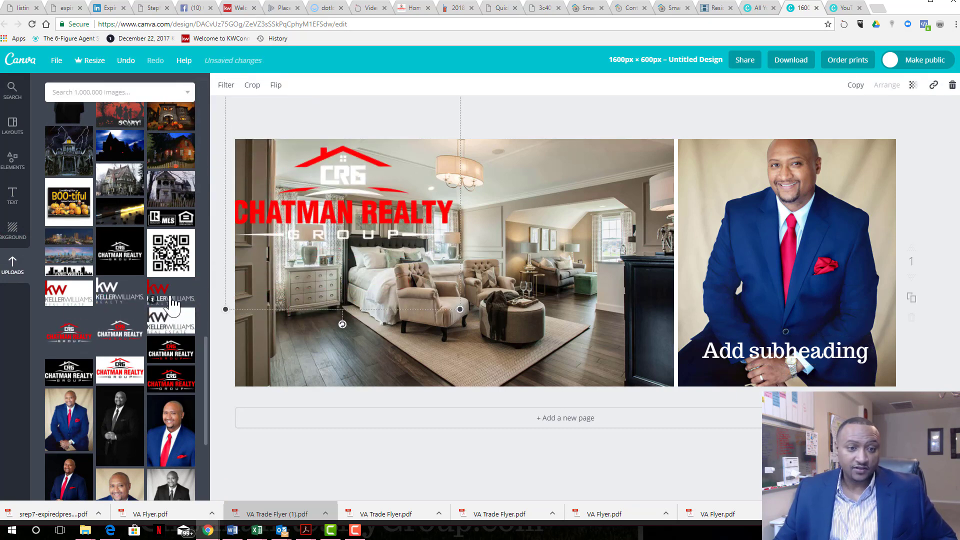
left_click_drag(170, 297, 514, 303)
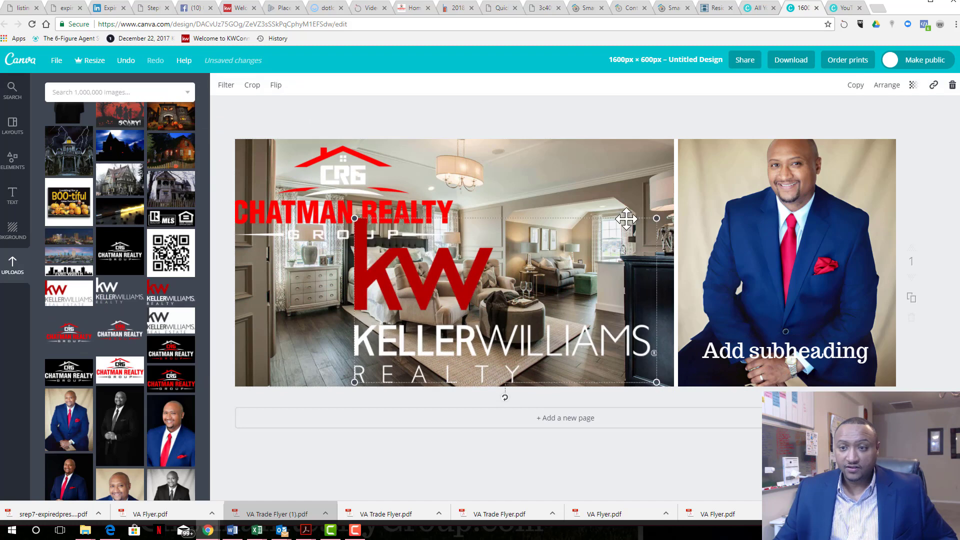
Shrink both logos, placing Chatman Realty upper left and Keller Williams bottom left.
mouse_move(678, 241)
left_mouse_down()
mouse_move(616, 239)
mouse_move(461, 308)
mouse_move(375, 233)
left_mouse_up()
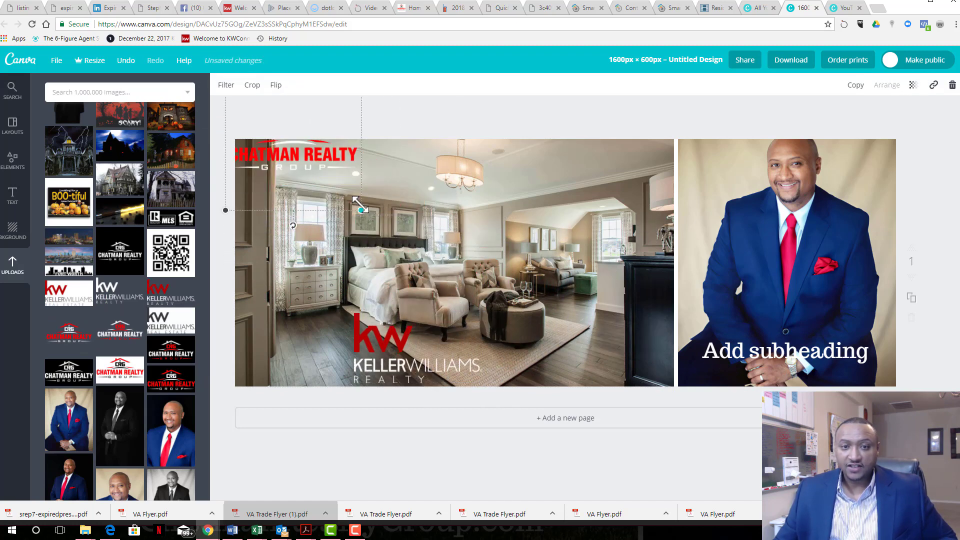
mouse_move(315, 176)
left_mouse_down()
mouse_move(331, 185)
mouse_move(323, 180)
left_mouse_up()
left_click(525, 105)
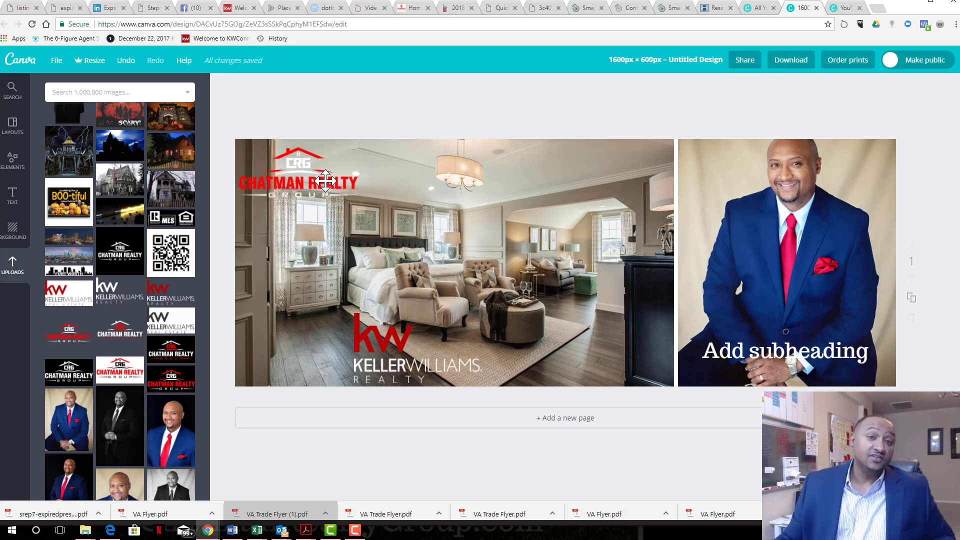
left_click_drag(365, 337, 340, 338)
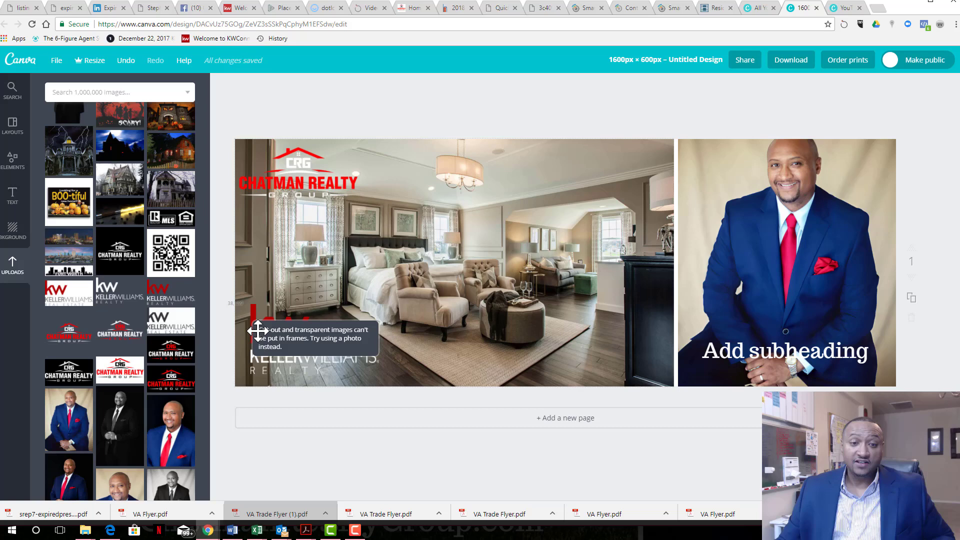
left_click_drag(257, 330, 255, 339)
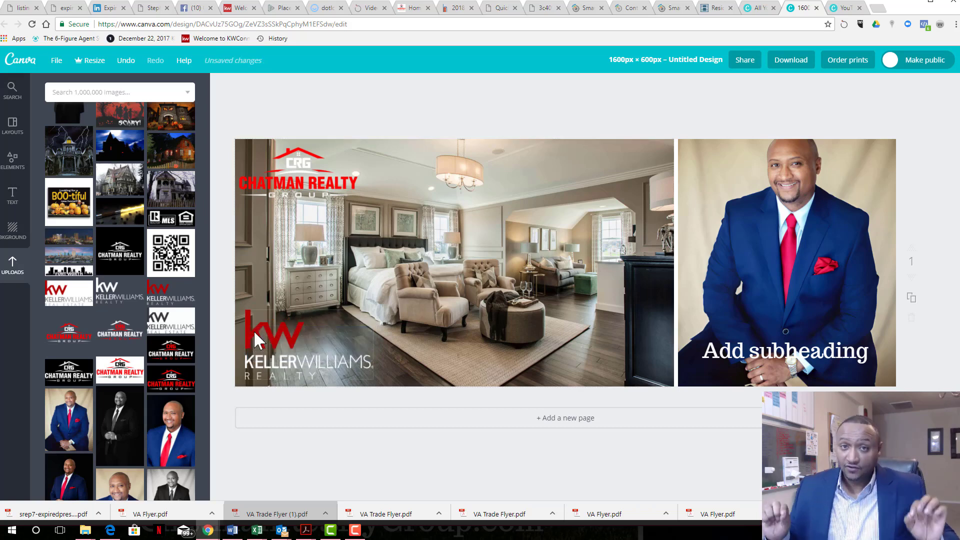